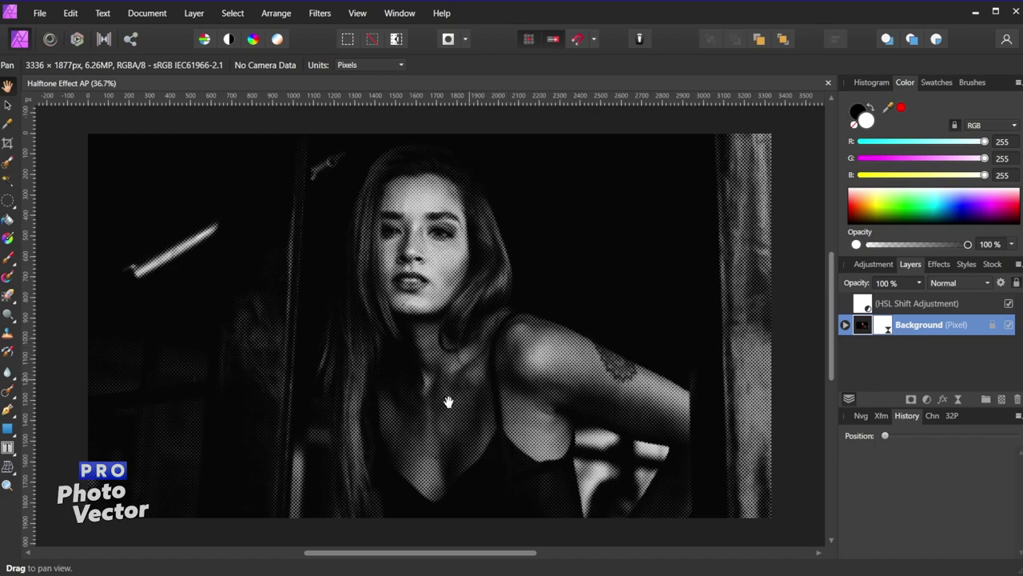
- Open pexels-jorge-fakhouri-filho-2530787 (1).jpg from Downloads in Affinity Photo by dragging it in
{"action": "key", "text": "alt+Tab"}
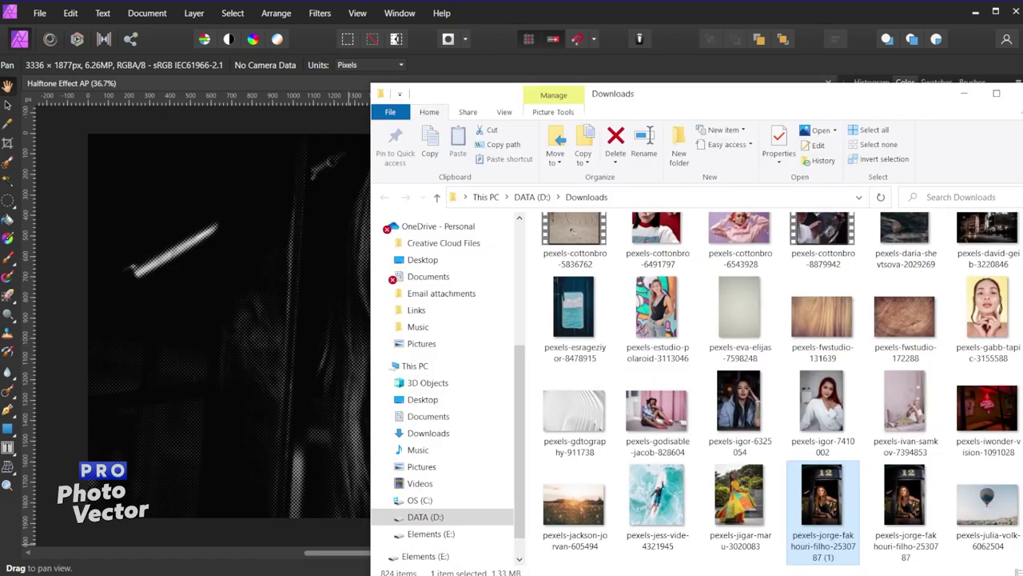
{"action": "left_click_drag", "start_coordinate": [748, 107], "coordinate": [631, 126]}
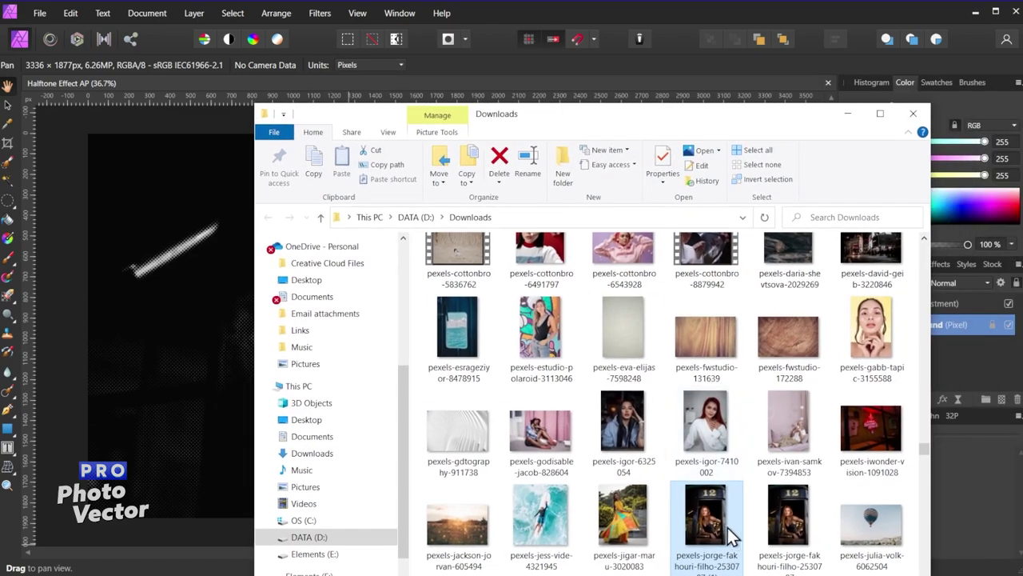
{"action": "left_click_drag", "start_coordinate": [709, 514], "coordinate": [569, 63]}
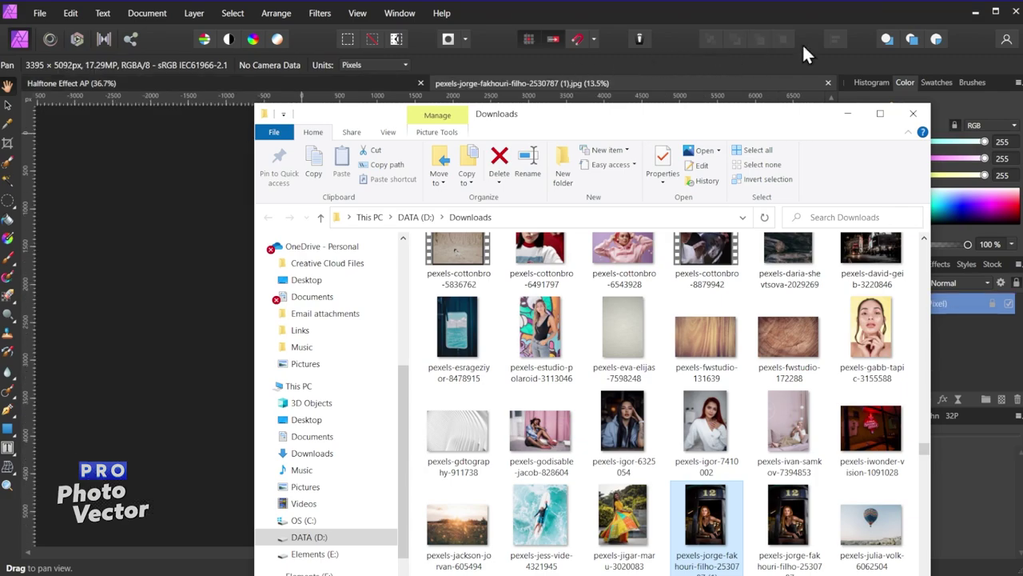
{"action": "left_click", "coordinate": [776, 14]}
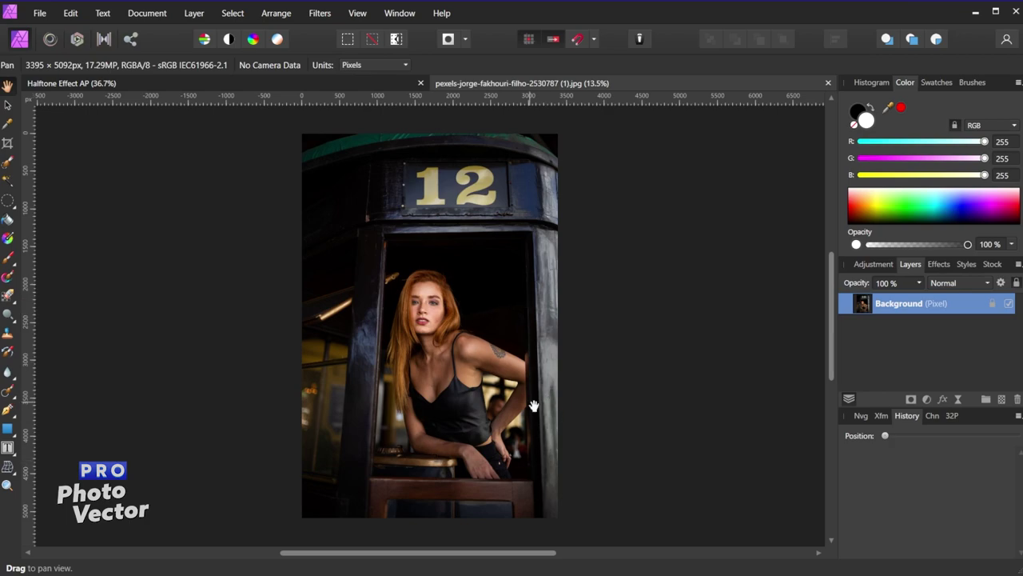
- Set a 1920 x 1080 custom-ratio crop and nudge the frame down over the woman
{"action": "left_click", "coordinate": [8, 145]}
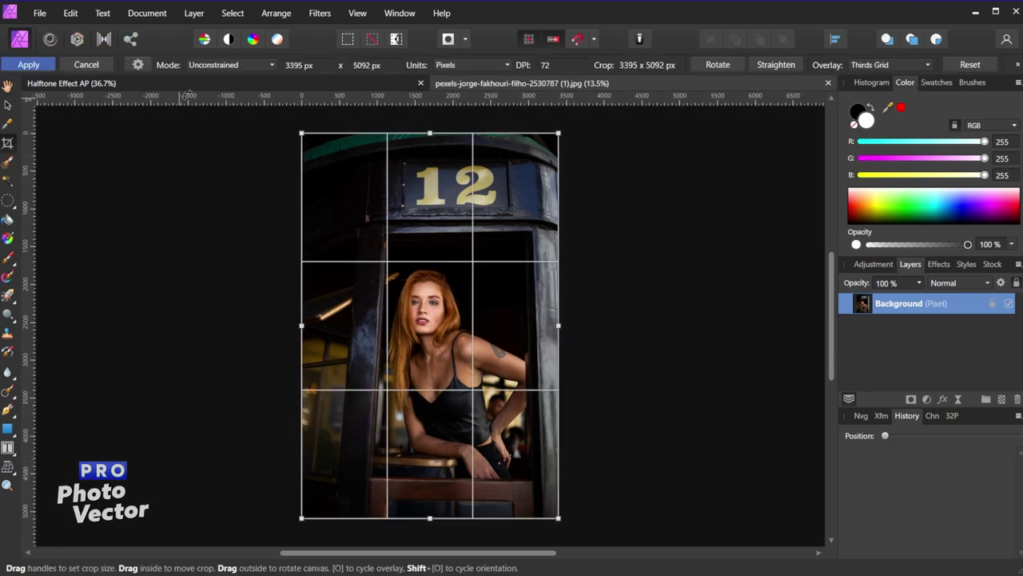
{"action": "left_click", "coordinate": [239, 65]}
{"action": "left_click", "coordinate": [231, 110]}
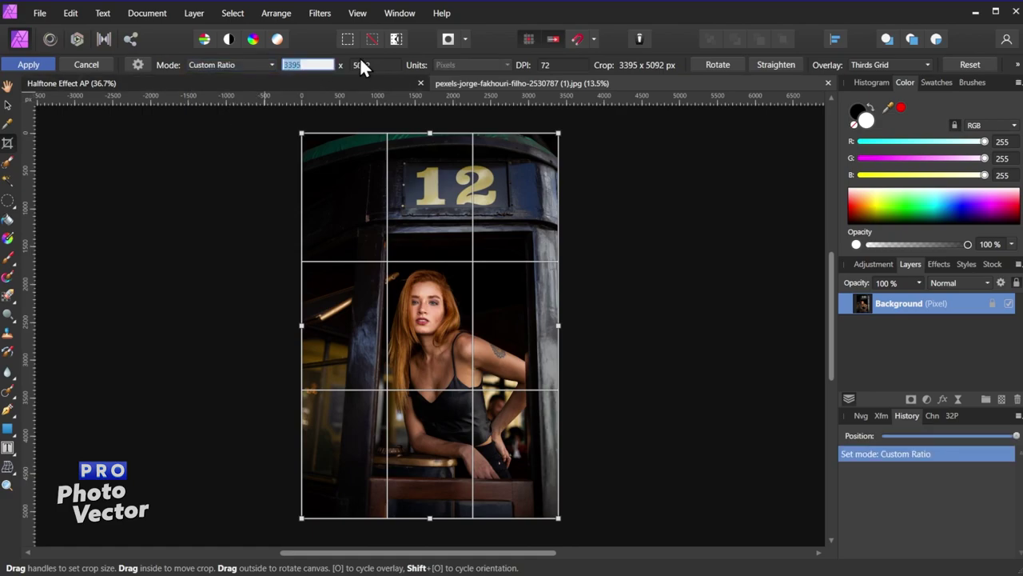
{"action": "type", "text": "1920"}
{"action": "key", "text": "Tab"}
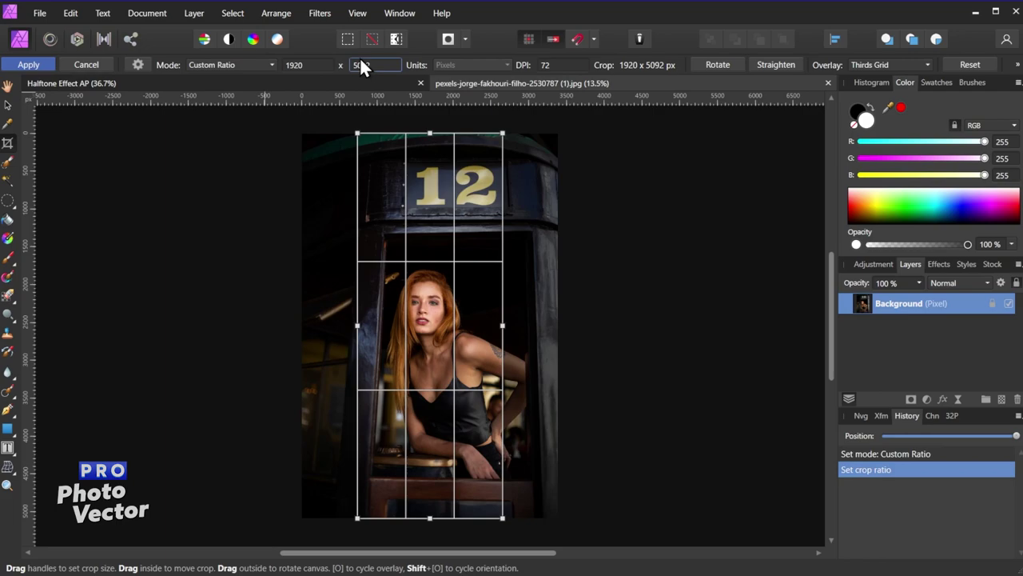
{"action": "type", "text": "1080"}
{"action": "key", "text": "Return"}
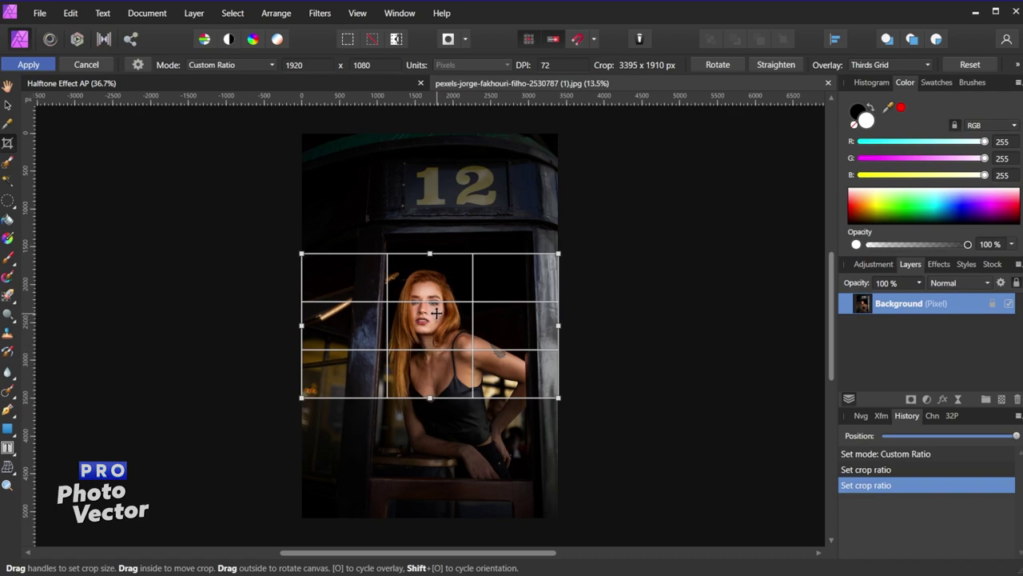
{"action": "left_click_drag", "start_coordinate": [436, 312], "coordinate": [435, 325]}
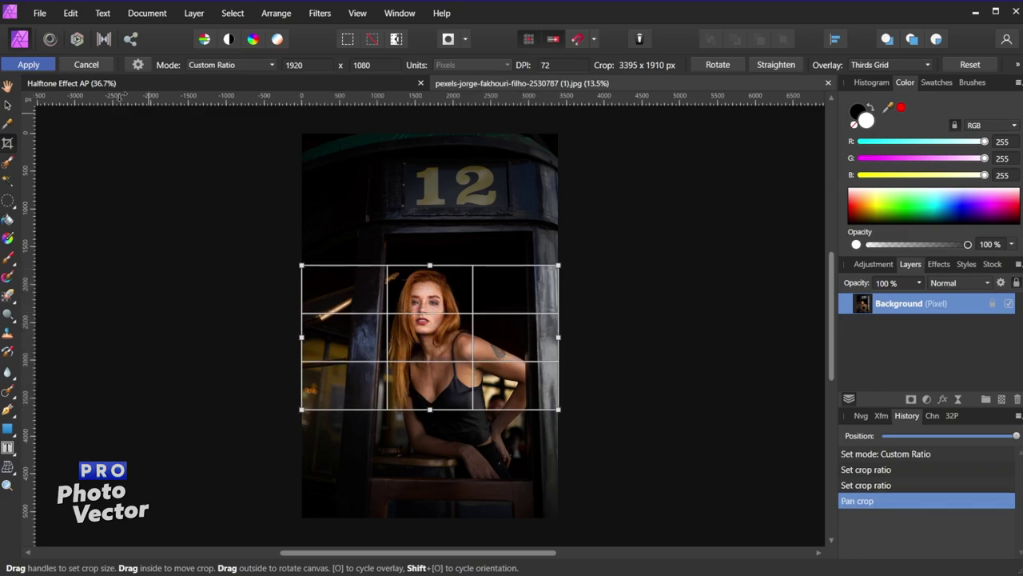
- Apply the crop, leaving a 3395 x 1910 px landscape image
{"action": "left_click", "coordinate": [28, 66]}
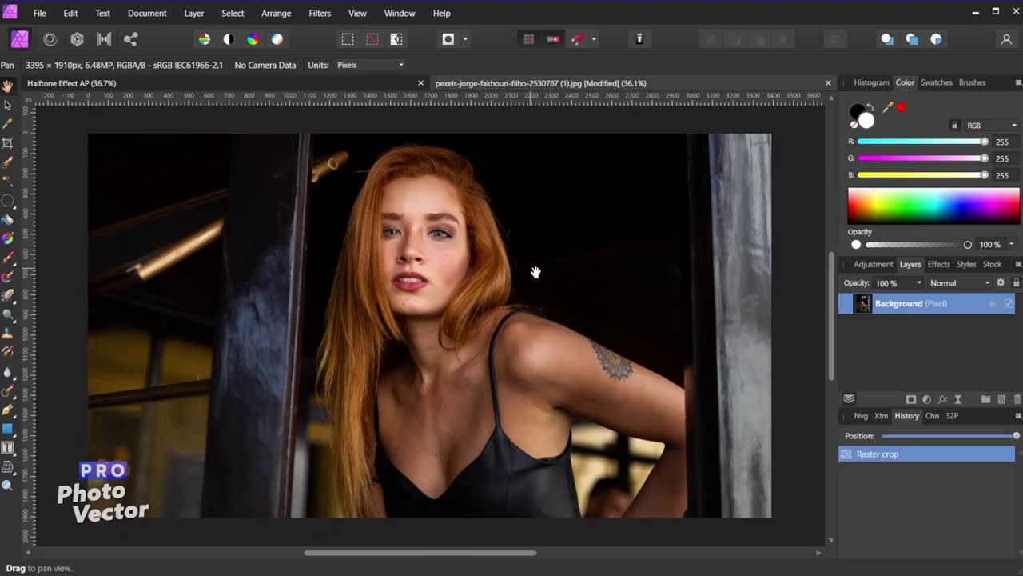
- Add a Layer > New Live Filter Layer > Colors > Halftone layer and move its dialog higher
{"action": "left_click", "coordinate": [200, 11]}
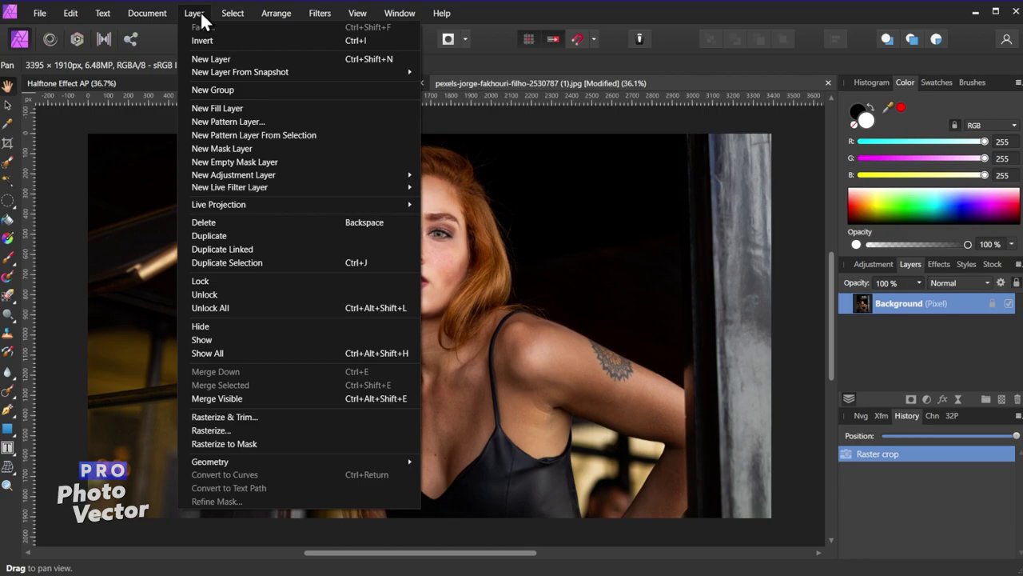
{"action": "mouse_move", "coordinate": [247, 189]}
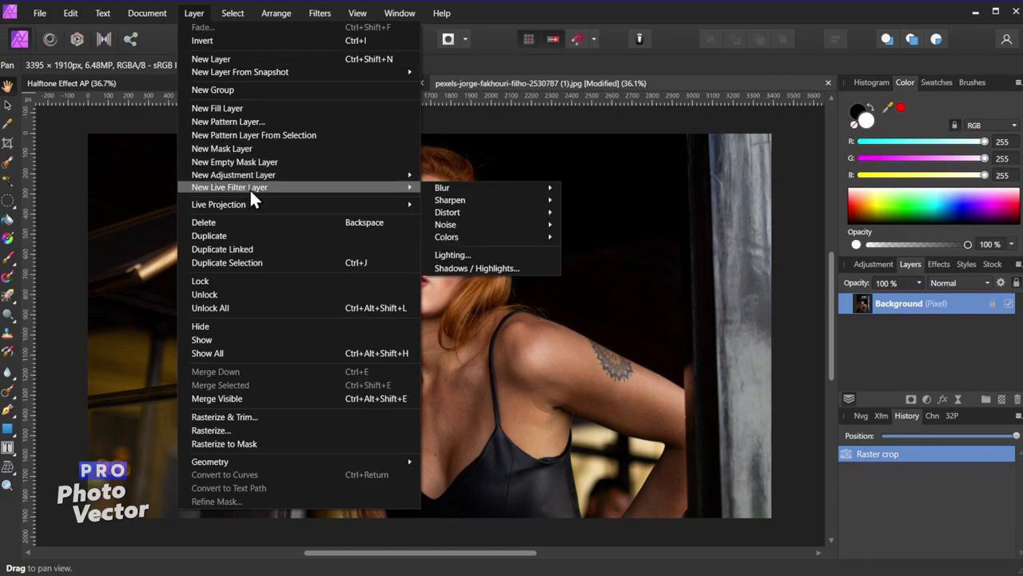
{"action": "mouse_move", "coordinate": [453, 235]}
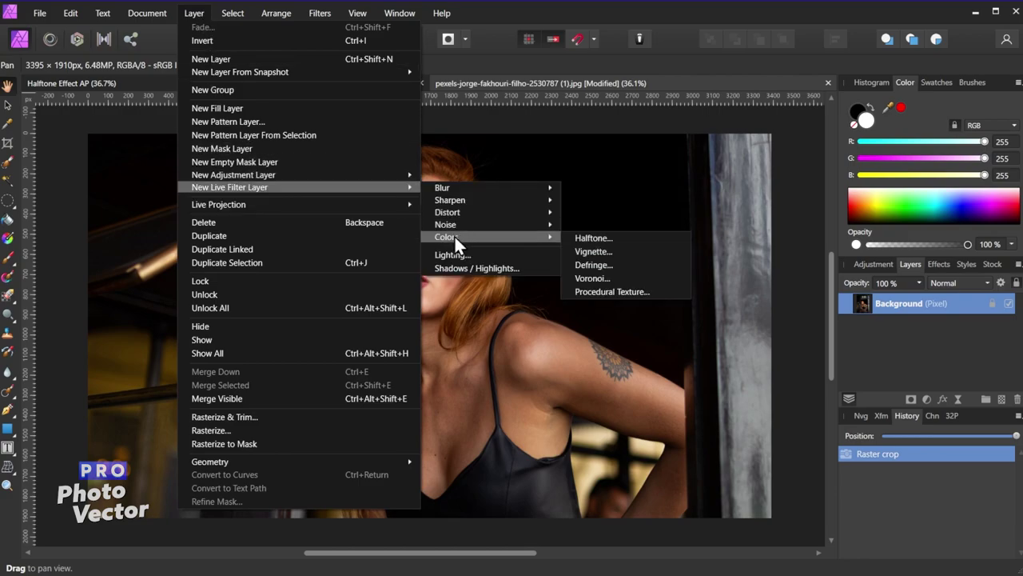
{"action": "left_click", "coordinate": [598, 237]}
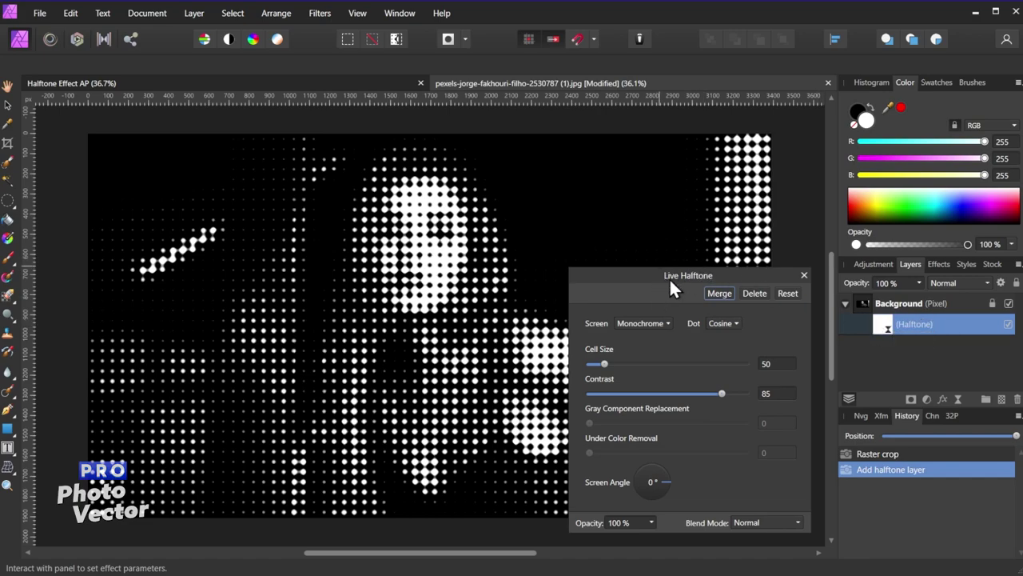
{"action": "left_click_drag", "start_coordinate": [670, 277], "coordinate": [666, 125]}
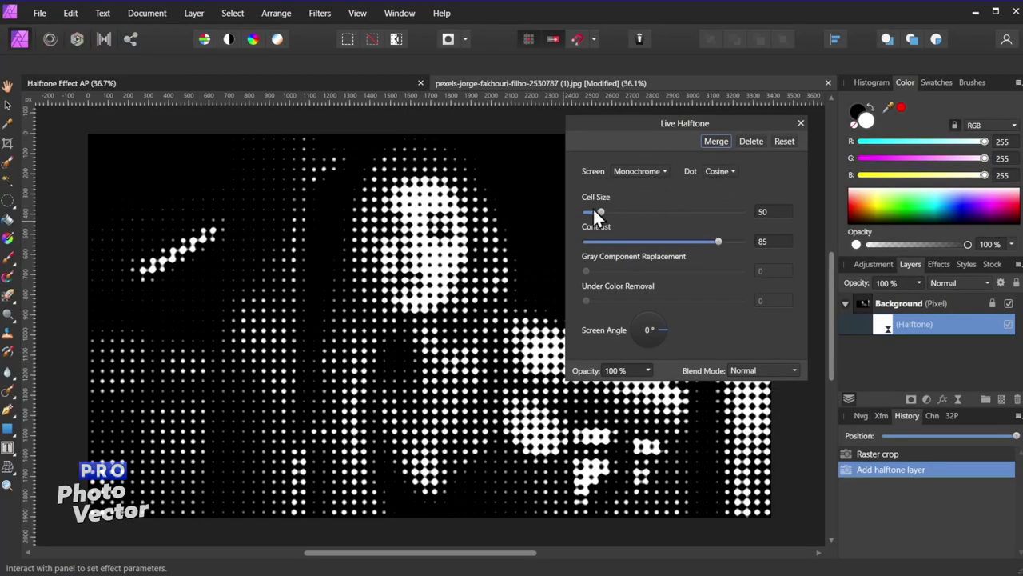
- Set halftone cell size 13.602, contrast 59.677 and screen angle 315°
{"action": "left_click_drag", "start_coordinate": [603, 212], "coordinate": [590, 212]}
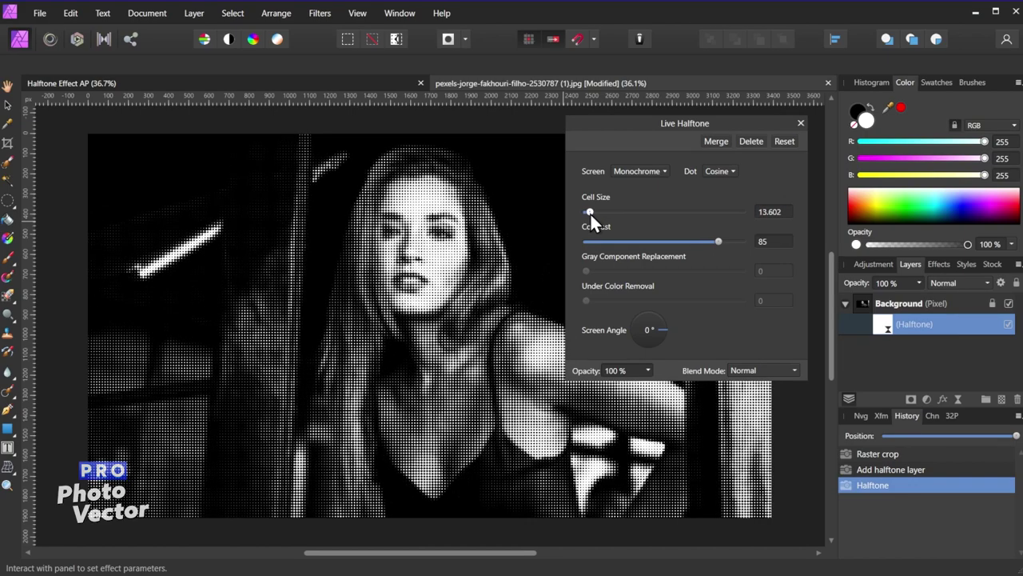
{"action": "left_click_drag", "start_coordinate": [711, 244], "coordinate": [679, 254]}
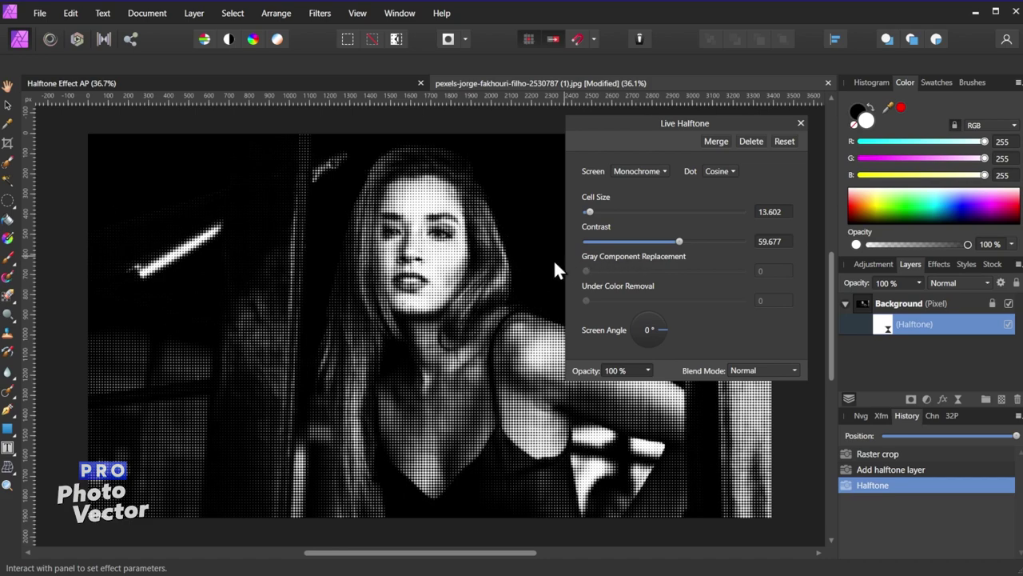
{"action": "left_click_drag", "start_coordinate": [662, 337], "coordinate": [662, 342]}
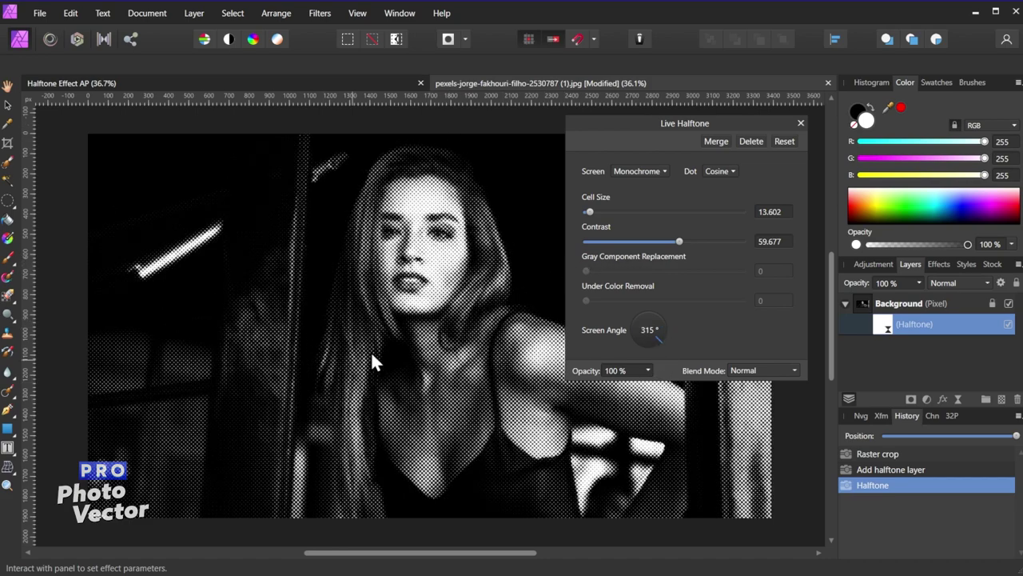
- Try Round halftone dots, then switch back to Cosine
{"action": "left_click", "coordinate": [724, 171]}
{"action": "left_click", "coordinate": [717, 203]}
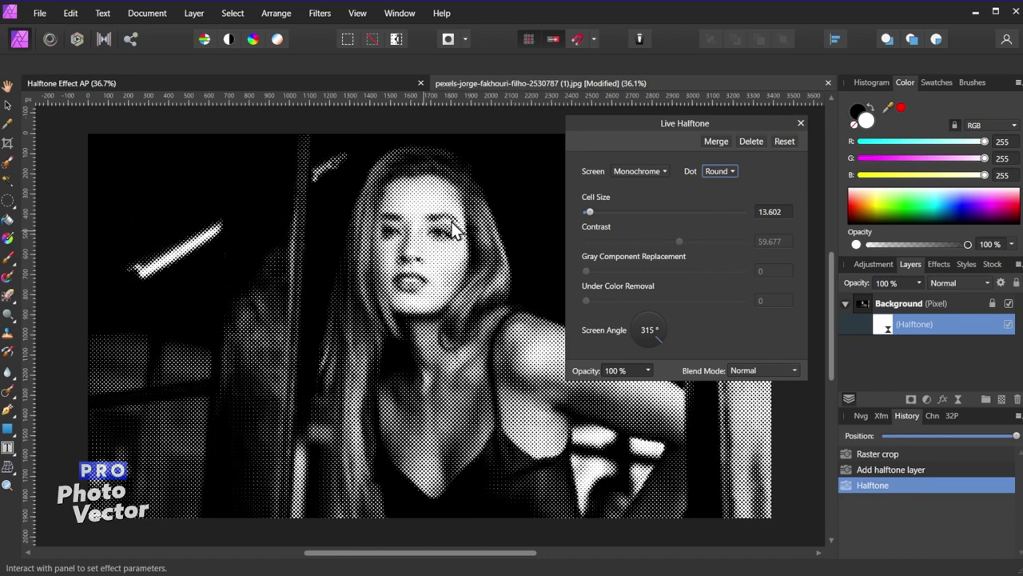
{"action": "left_click", "coordinate": [718, 171]}
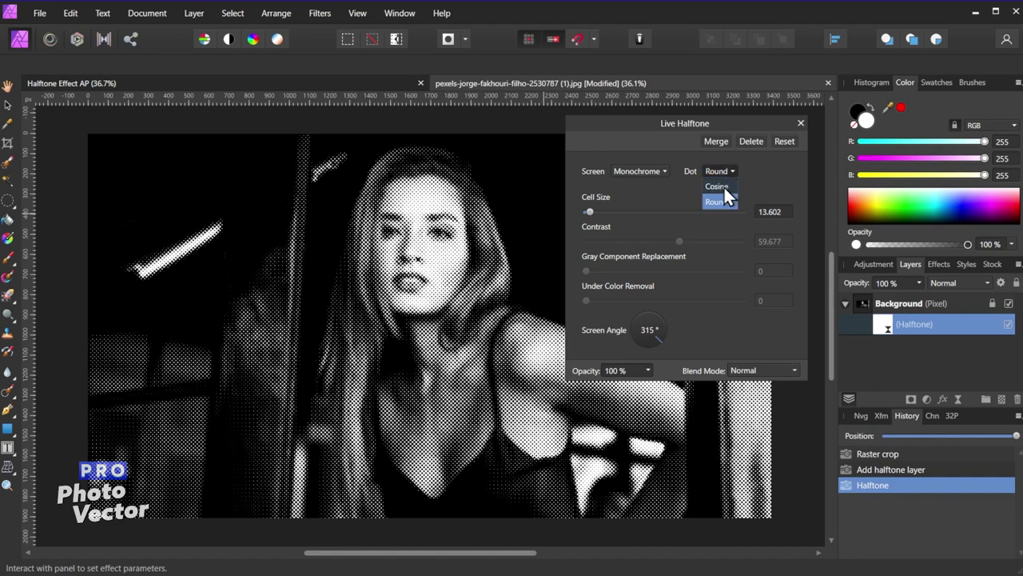
{"action": "left_click", "coordinate": [723, 186]}
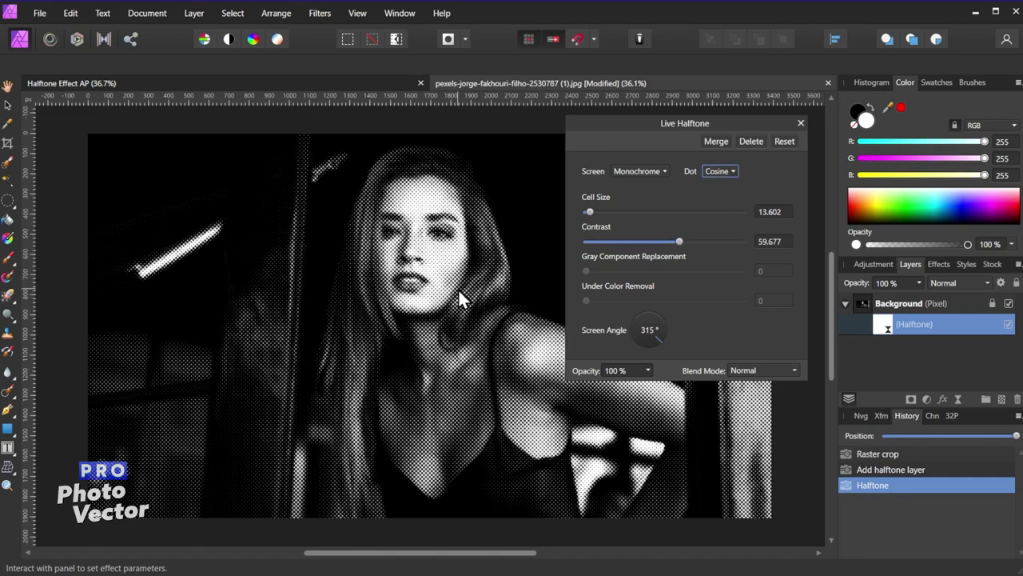
{"action": "scroll", "coordinate": [458, 289], "scroll_direction": "up", "scroll_amount": 5}
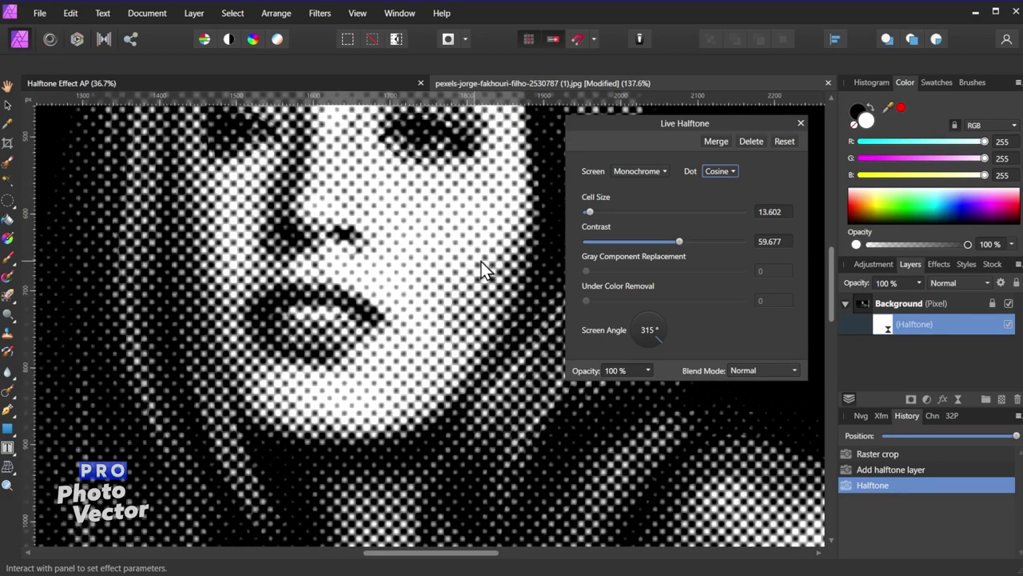
{"action": "scroll", "coordinate": [481, 261], "scroll_direction": "down", "scroll_amount": 3}
{"action": "scroll", "coordinate": [481, 261], "scroll_direction": "up", "scroll_amount": 5}
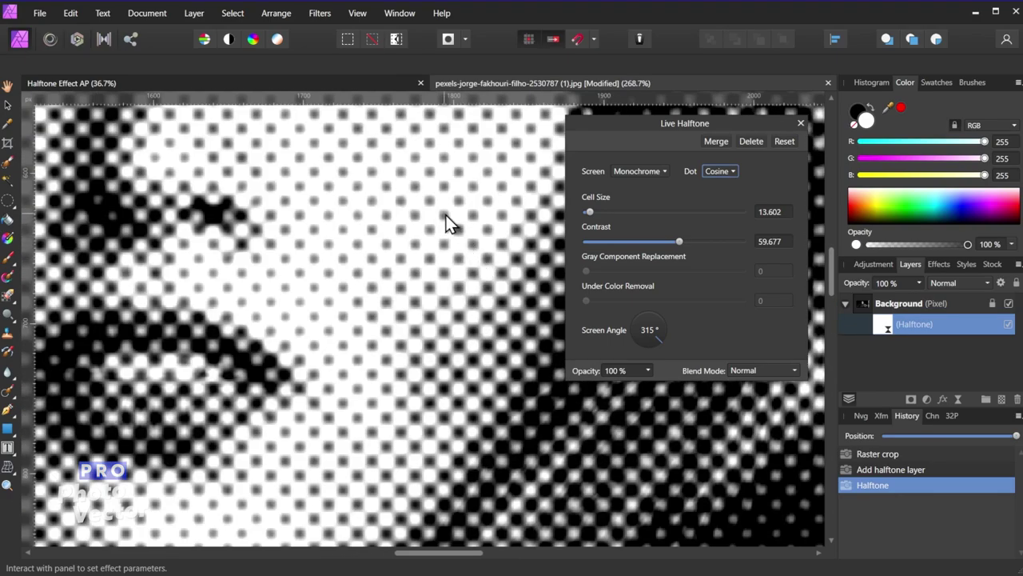
- Set the dots to Round and reduce cell size to 8.247
{"action": "left_click", "coordinate": [722, 171]}
{"action": "left_click", "coordinate": [720, 197]}
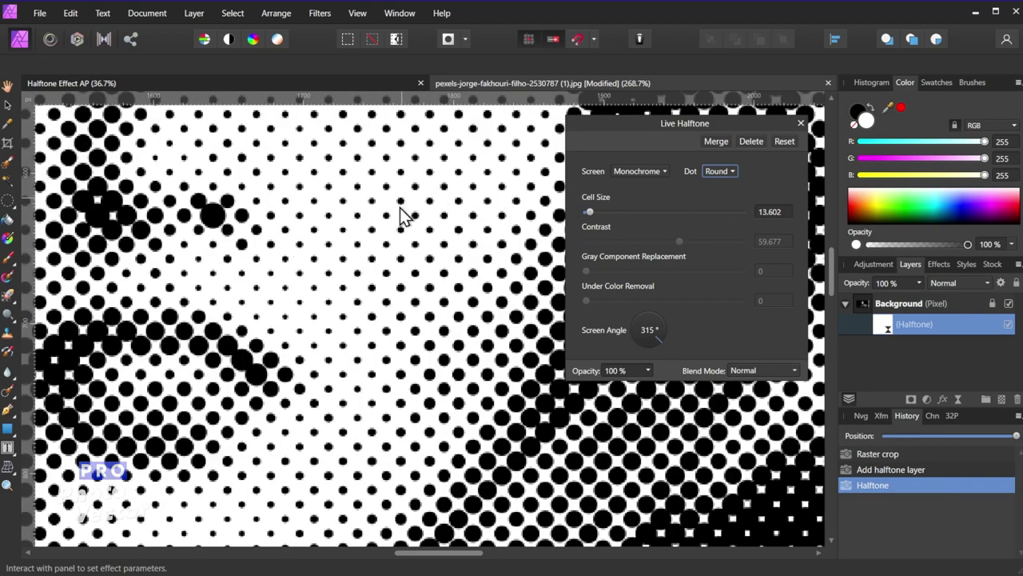
{"action": "scroll", "coordinate": [271, 346], "scroll_direction": "down", "scroll_amount": 8}
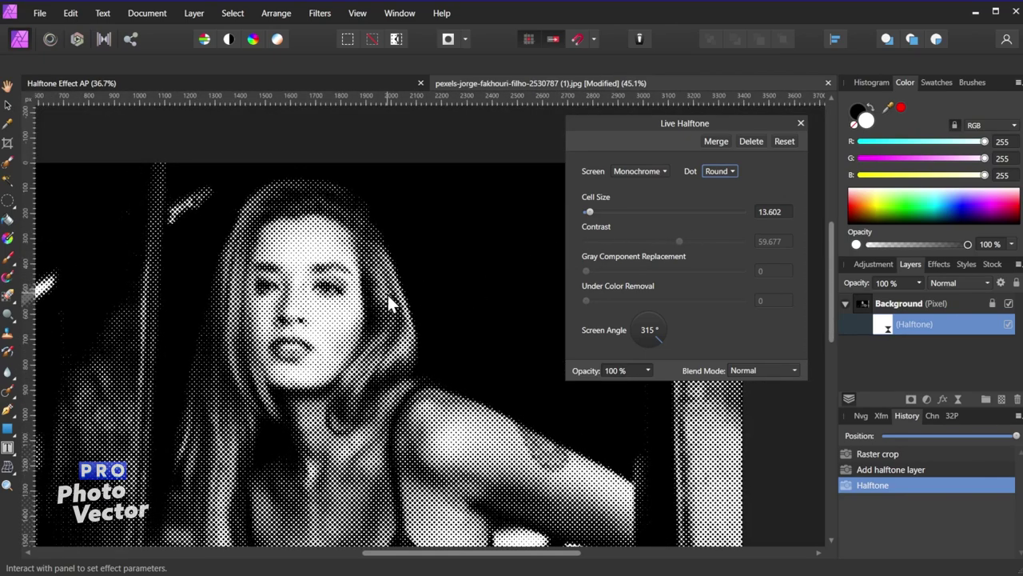
{"action": "mouse_move", "coordinate": [588, 212]}
{"action": "left_mouse_down"}
{"action": "mouse_move", "coordinate": [604, 211]}
{"action": "mouse_move", "coordinate": [589, 213]}
{"action": "left_mouse_up"}
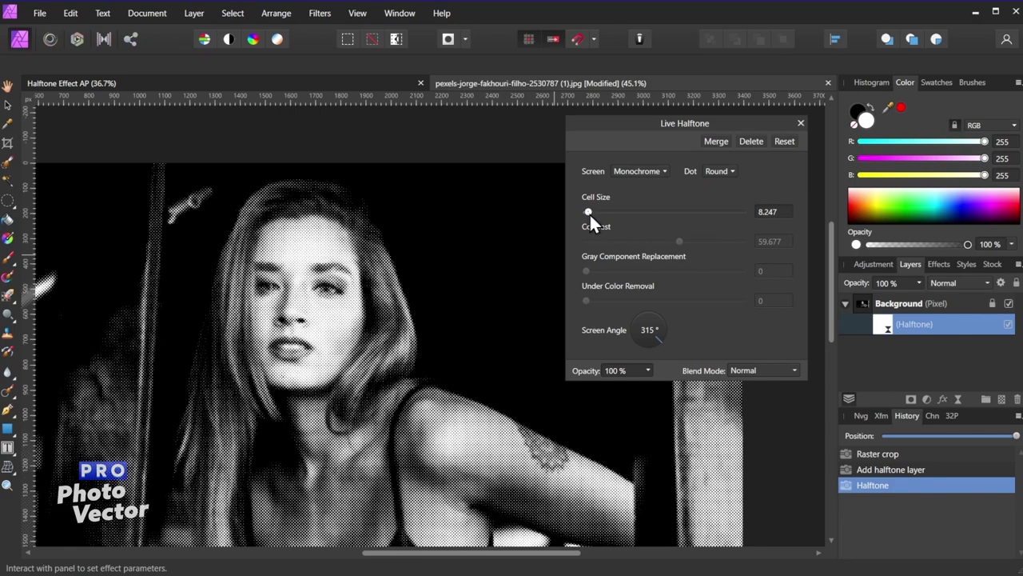
- Switch the halftone screen to Color, keeping Round dots
{"action": "left_click", "coordinate": [656, 170]}
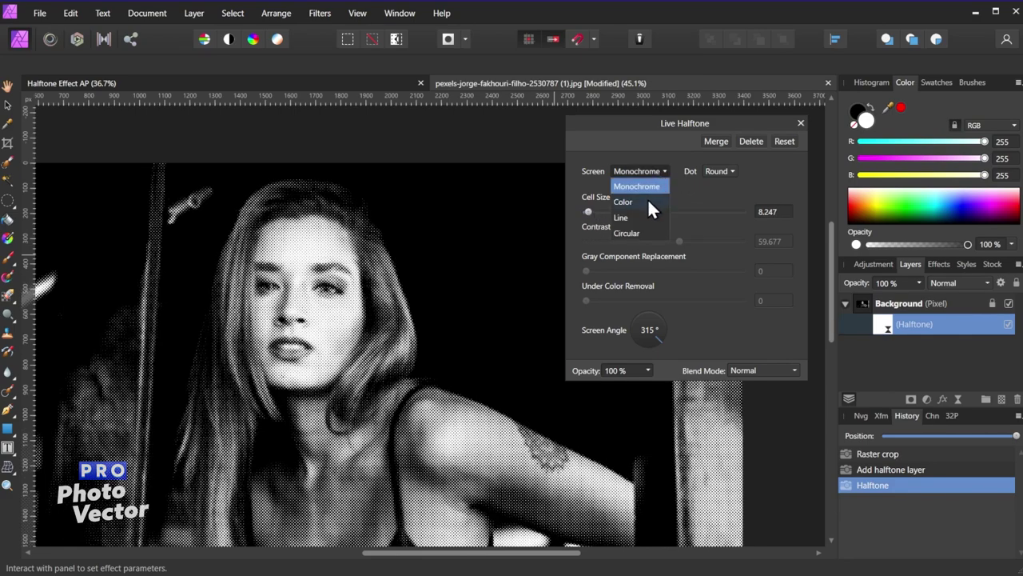
{"action": "left_click", "coordinate": [648, 202]}
{"action": "scroll", "coordinate": [383, 345], "scroll_direction": "down", "scroll_amount": 1}
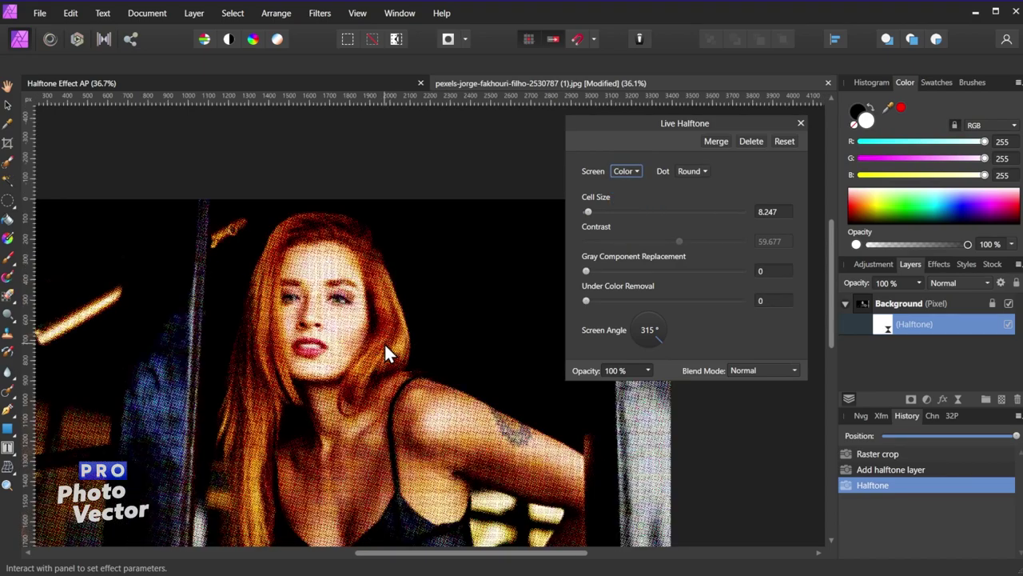
{"action": "scroll", "coordinate": [383, 352], "scroll_direction": "down", "scroll_amount": 1}
{"action": "scroll", "coordinate": [337, 301], "scroll_direction": "up", "scroll_amount": 10}
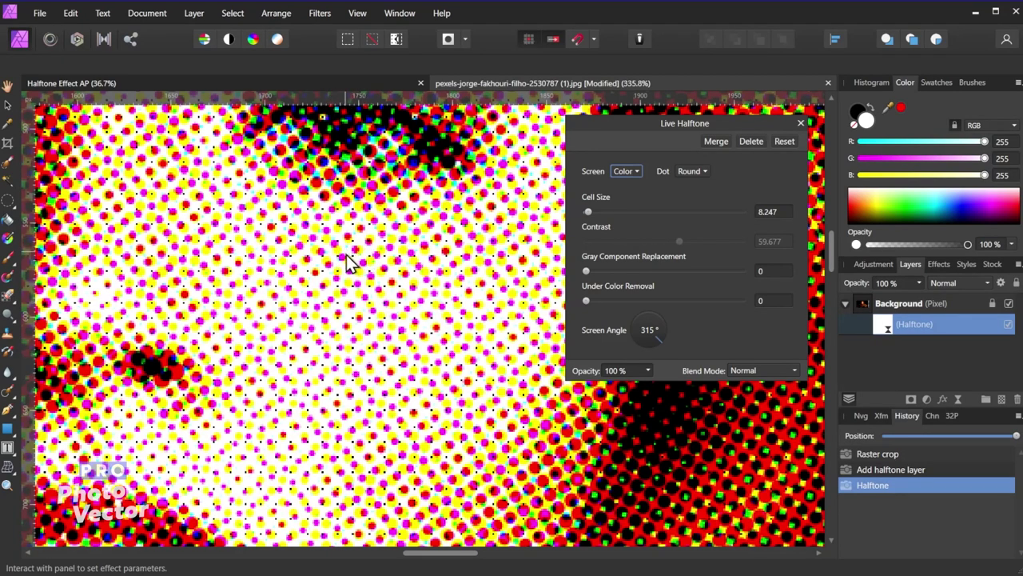
{"action": "scroll", "coordinate": [490, 358], "scroll_direction": "down", "scroll_amount": 5}
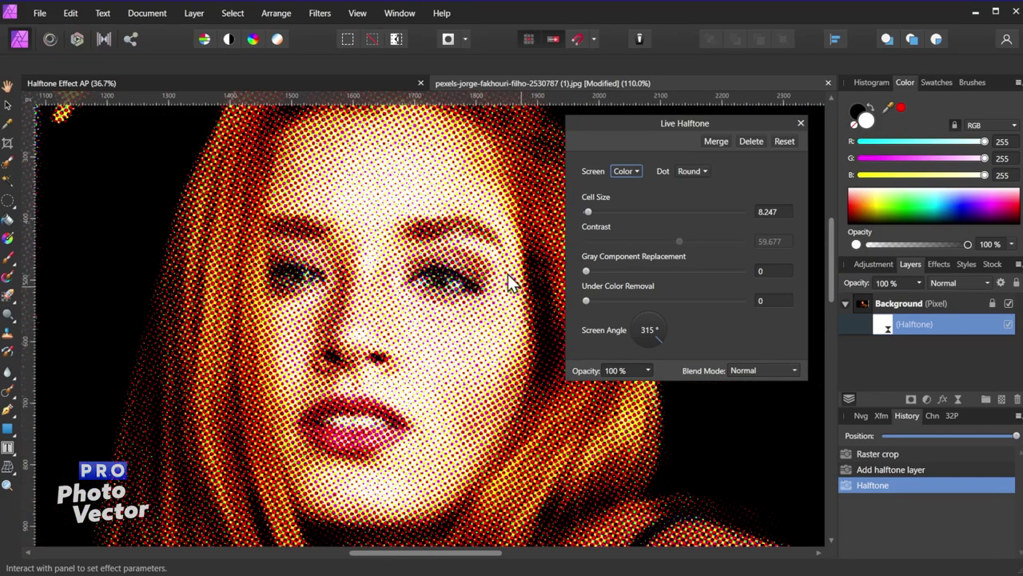
{"action": "left_click", "coordinate": [693, 171]}
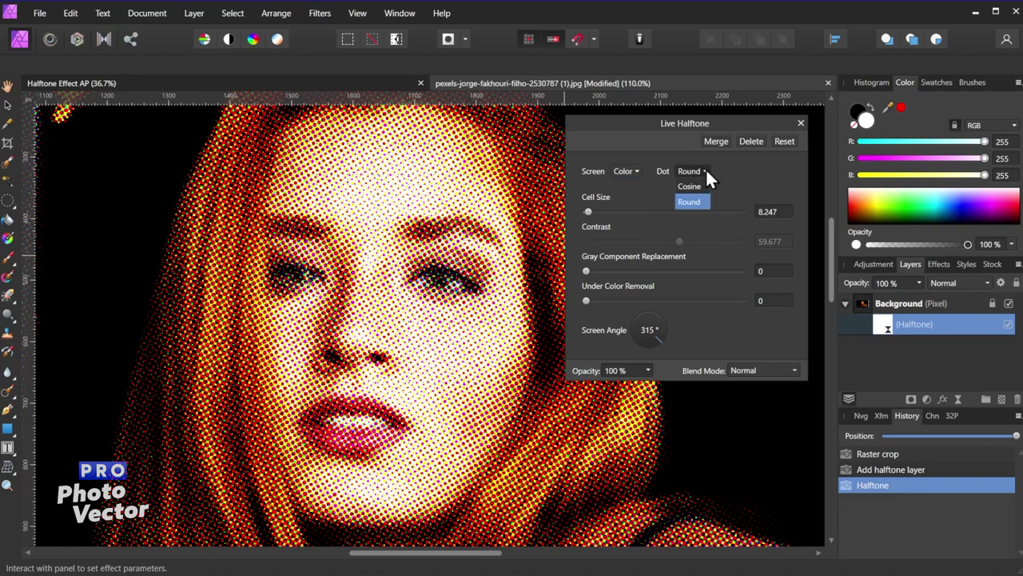
{"action": "left_click", "coordinate": [705, 169]}
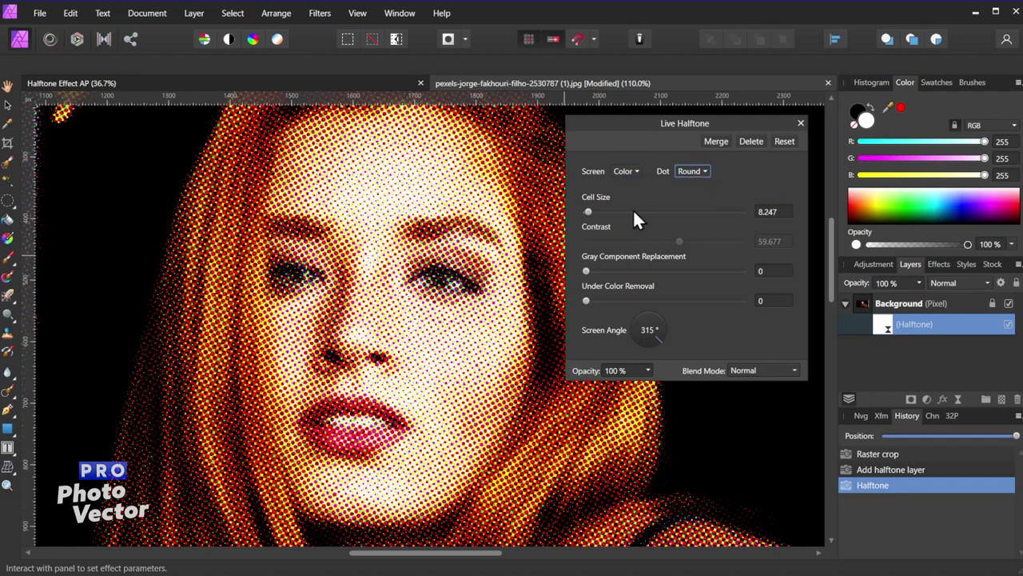
- Test Gray Component Replacement and Under Color Removal values, leaving under colour removal at 0
{"action": "left_click", "coordinate": [588, 270]}
{"action": "mouse_move", "coordinate": [588, 270]}
{"action": "left_mouse_down"}
{"action": "mouse_move", "coordinate": [758, 272]}
{"action": "mouse_move", "coordinate": [586, 272]}
{"action": "left_mouse_up"}
{"action": "key", "text": "ctrl+minus"}
{"action": "scroll", "coordinate": [469, 343], "scroll_direction": "down", "scroll_amount": 3}
{"action": "scroll", "coordinate": [471, 369], "scroll_direction": "down", "scroll_amount": 2}
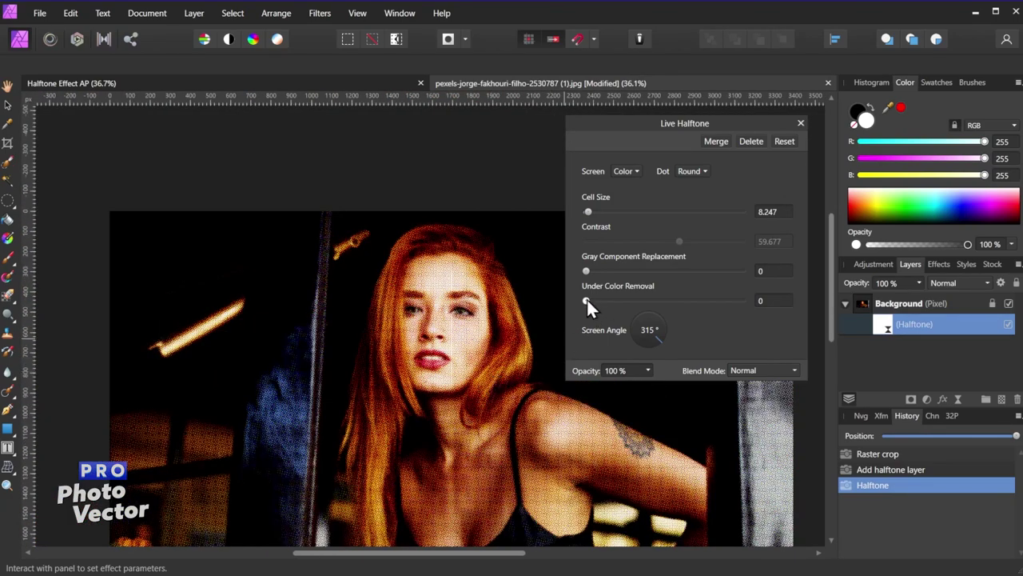
{"action": "left_click_drag", "start_coordinate": [587, 300], "coordinate": [703, 300]}
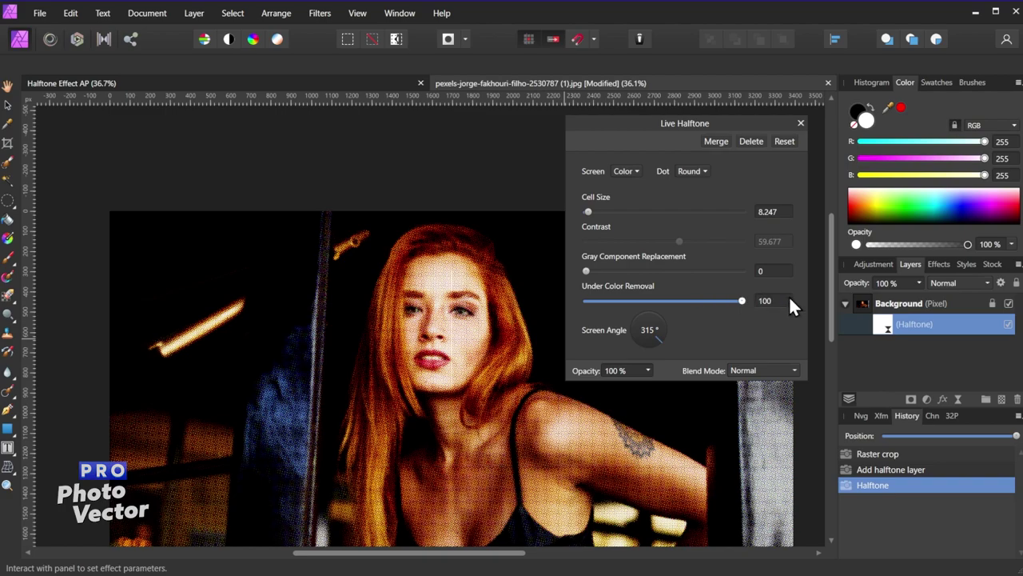
{"action": "left_click_drag", "start_coordinate": [742, 300], "coordinate": [580, 303]}
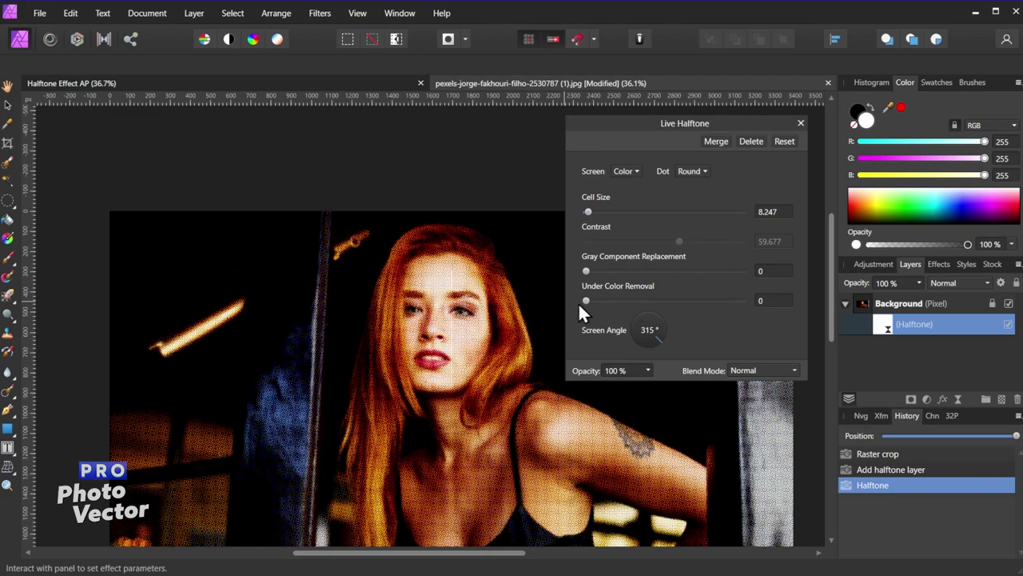
- Try a Line screen at several cell sizes, then a Circular screen at cell size 33.237
{"action": "left_click", "coordinate": [628, 171]}
{"action": "left_click", "coordinate": [644, 218]}
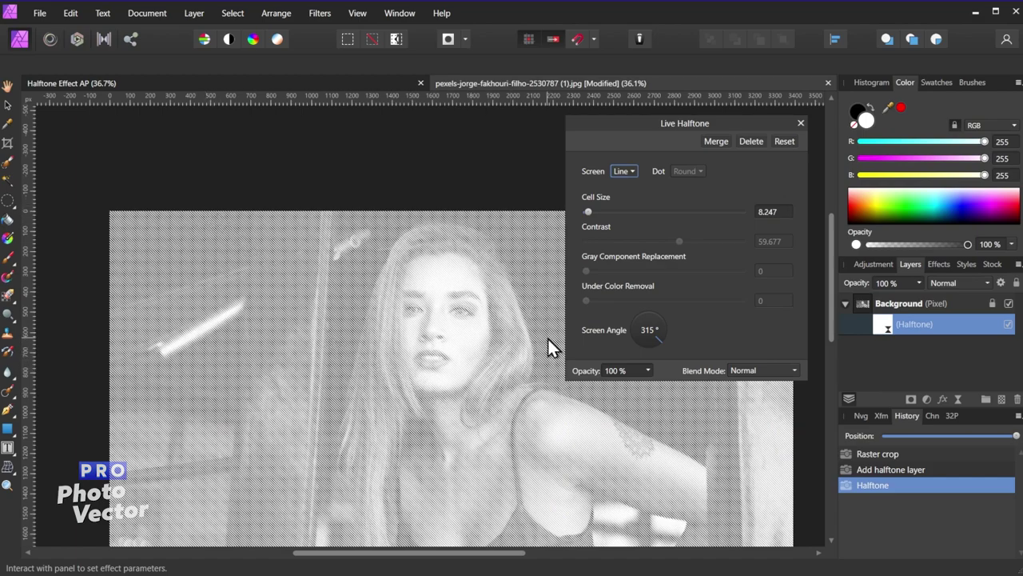
{"action": "mouse_move", "coordinate": [588, 211]}
{"action": "left_mouse_down"}
{"action": "mouse_move", "coordinate": [628, 210]}
{"action": "mouse_move", "coordinate": [587, 211]}
{"action": "left_mouse_up"}
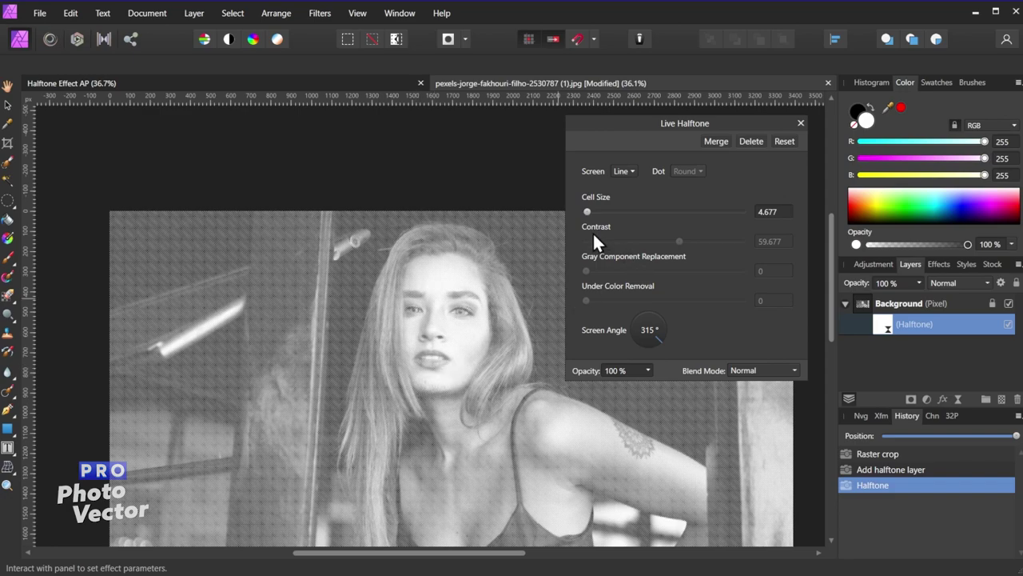
{"action": "left_click", "coordinate": [627, 171]}
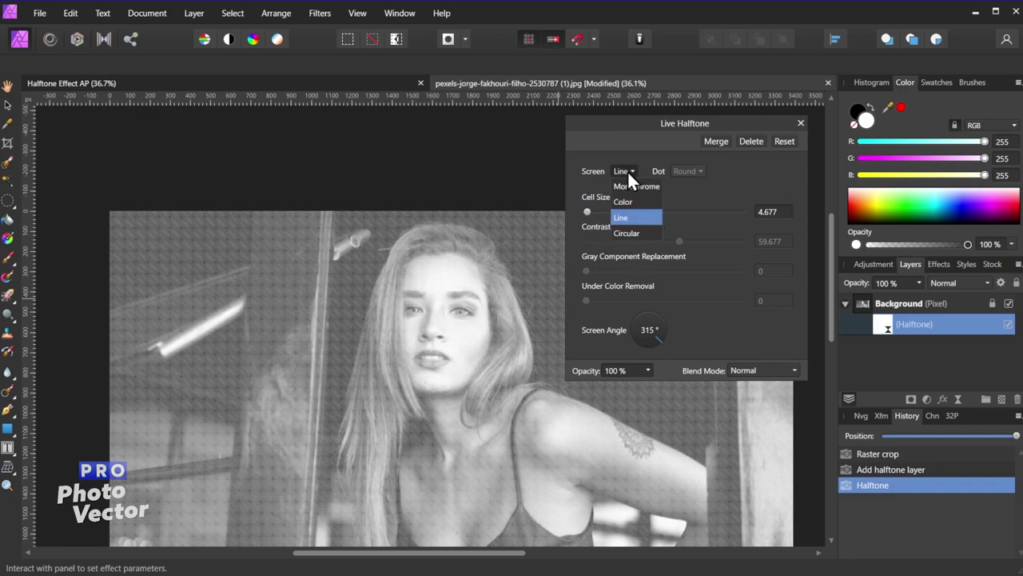
{"action": "left_click", "coordinate": [639, 232]}
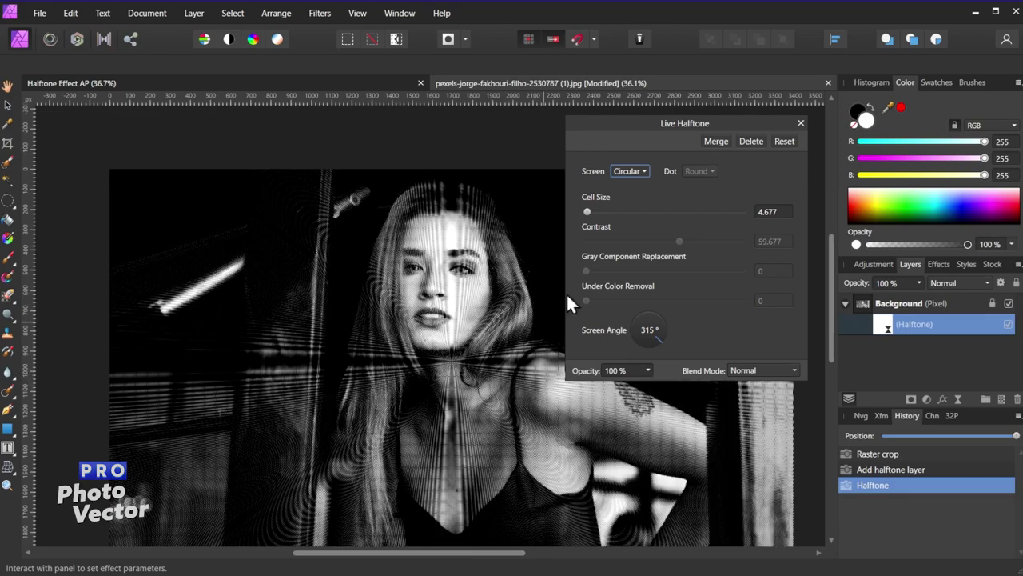
{"action": "left_click_drag", "start_coordinate": [586, 211], "coordinate": [597, 212]}
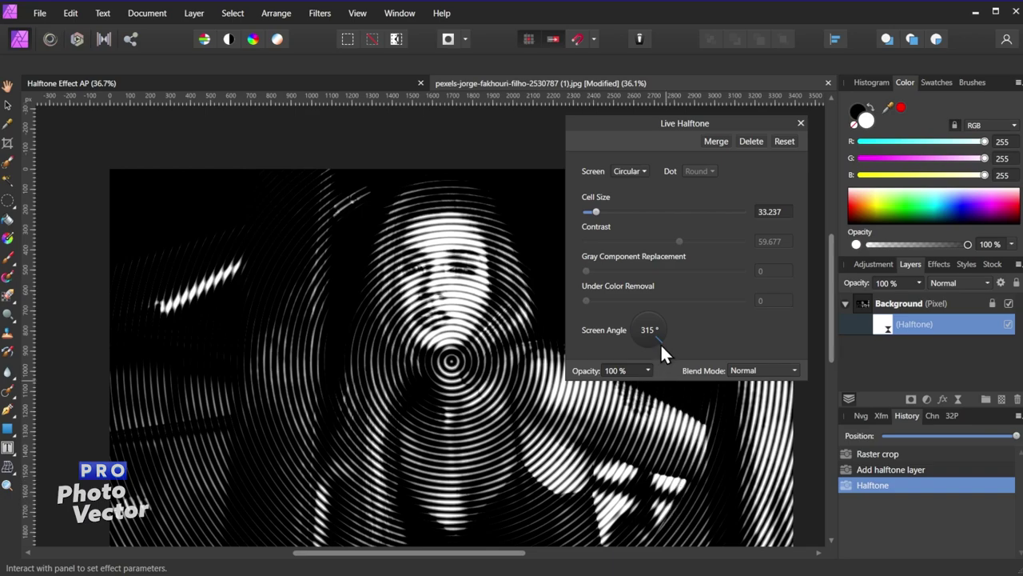
- Return to the Line screen and set the screen angle to 45°
{"action": "left_click", "coordinate": [628, 171]}
{"action": "left_click", "coordinate": [635, 218]}
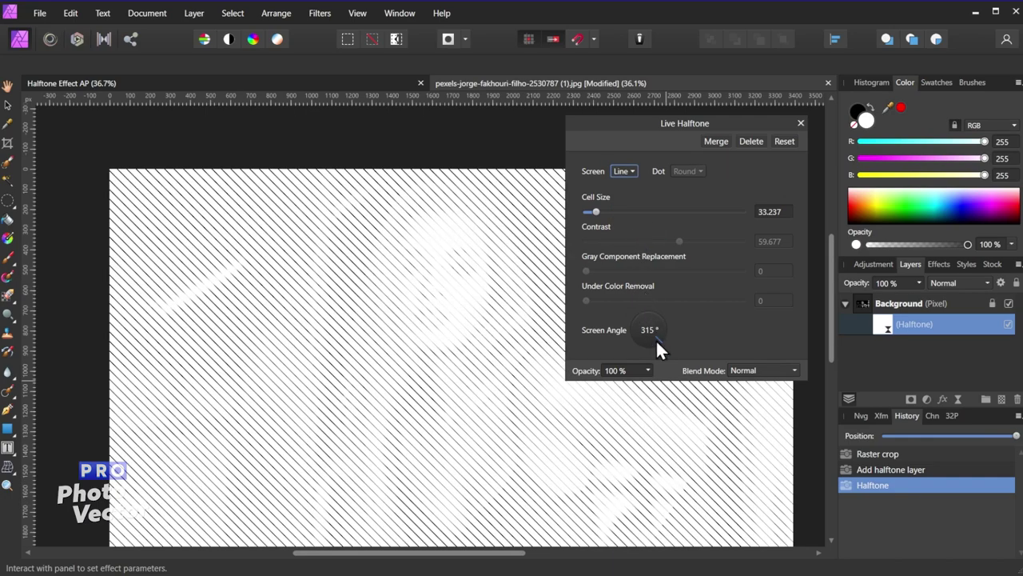
{"action": "left_click", "coordinate": [664, 329]}
{"action": "mouse_move", "coordinate": [664, 327]}
{"action": "left_mouse_down"}
{"action": "mouse_move", "coordinate": [653, 322]}
{"action": "mouse_move", "coordinate": [663, 319]}
{"action": "left_mouse_up"}
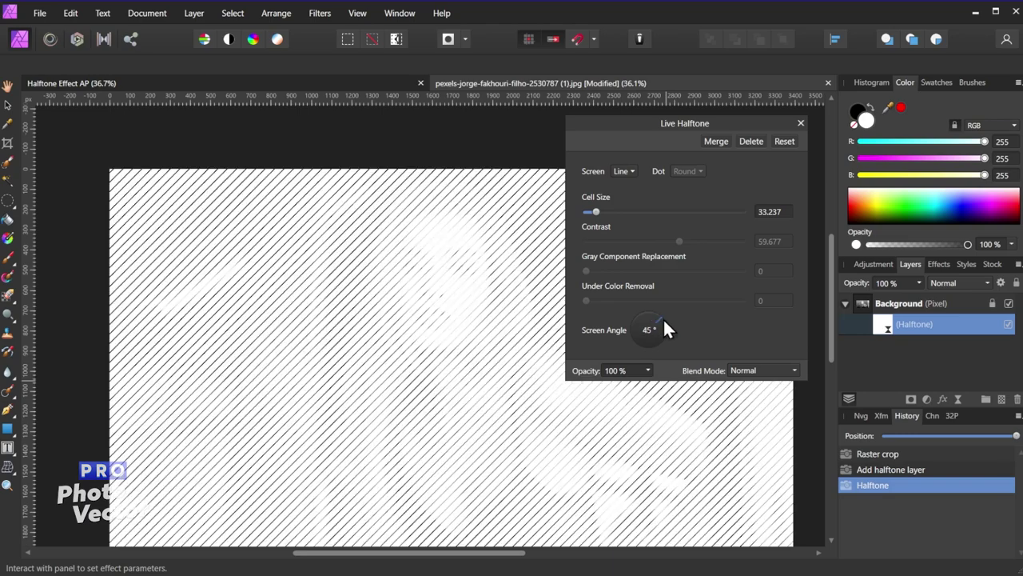
- Use Monochrome screen with Cosine dots at cell size 11.817 and 52% opacity
{"action": "left_click", "coordinate": [627, 168]}
{"action": "left_click", "coordinate": [638, 182]}
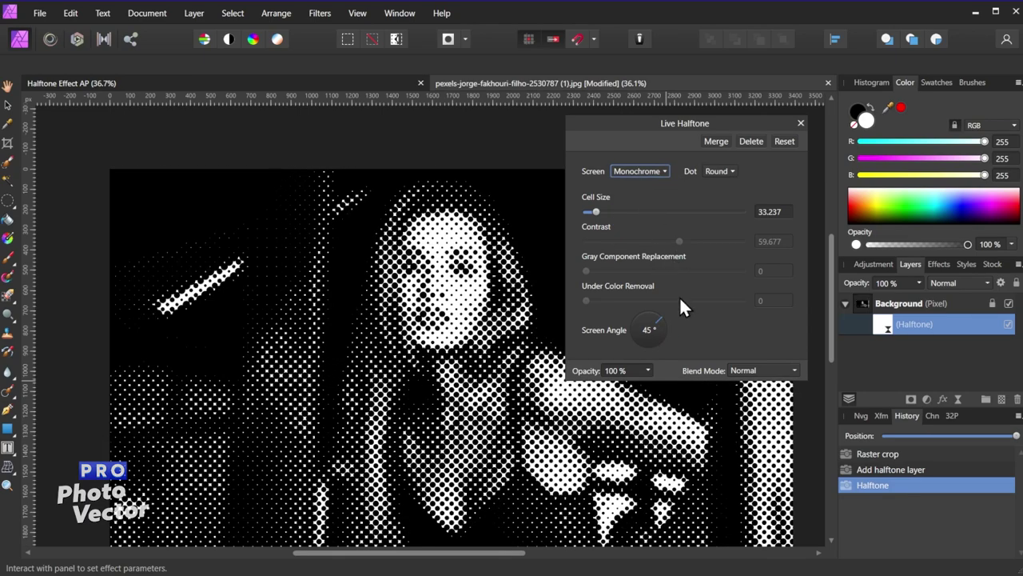
{"action": "left_click", "coordinate": [720, 171]}
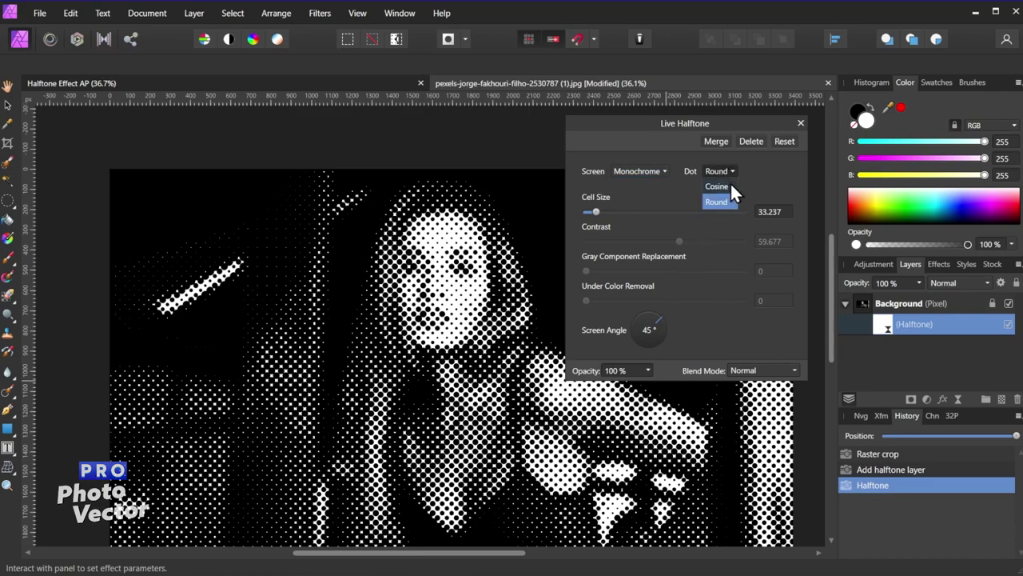
{"action": "left_click", "coordinate": [728, 185]}
{"action": "left_click_drag", "start_coordinate": [598, 213], "coordinate": [589, 213]}
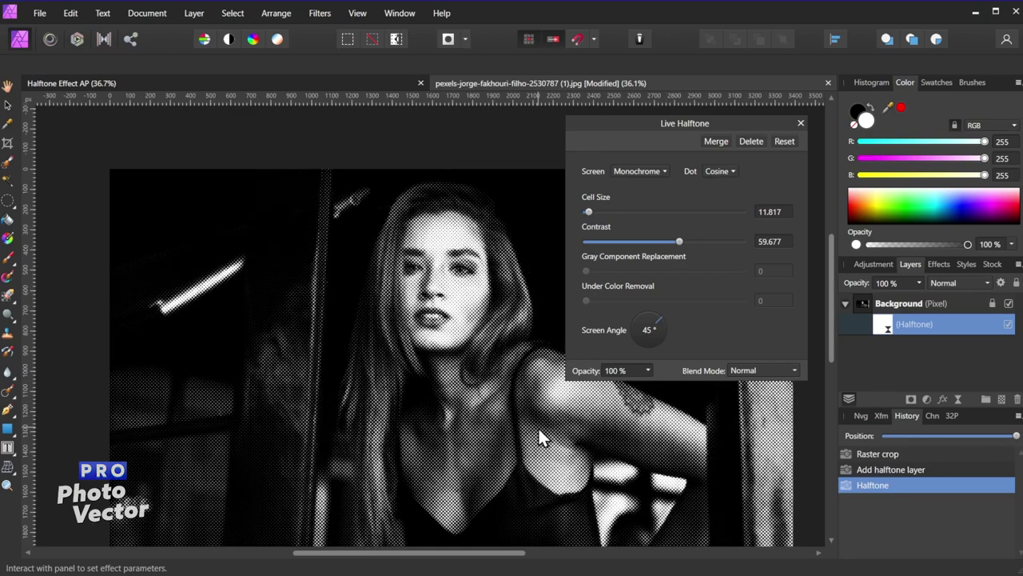
{"action": "left_click_drag", "start_coordinate": [648, 370], "coordinate": [603, 394]}
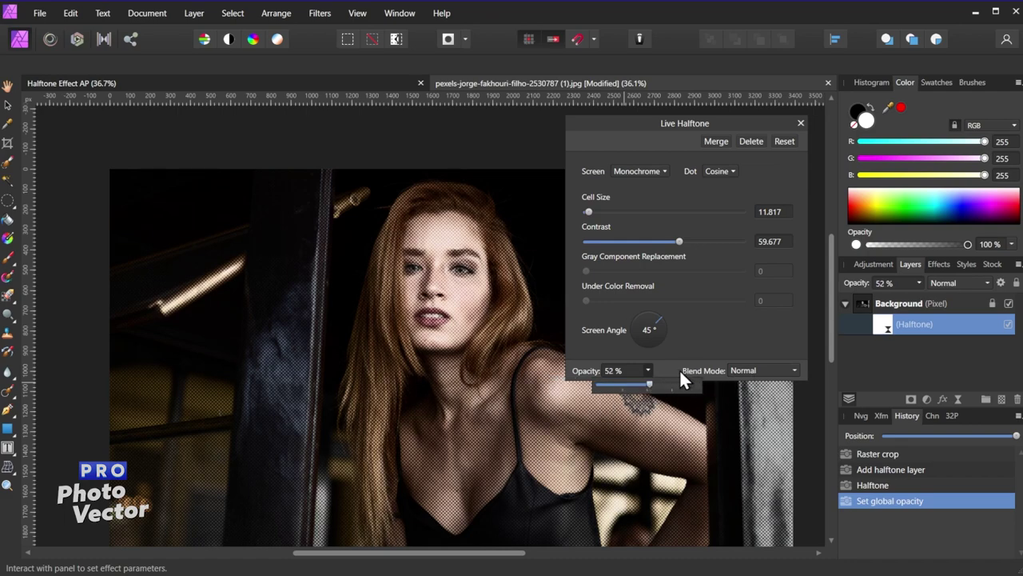
- Set the halftone dots to Round and opacity to 100%
{"action": "left_click", "coordinate": [719, 172]}
{"action": "left_click", "coordinate": [723, 201]}
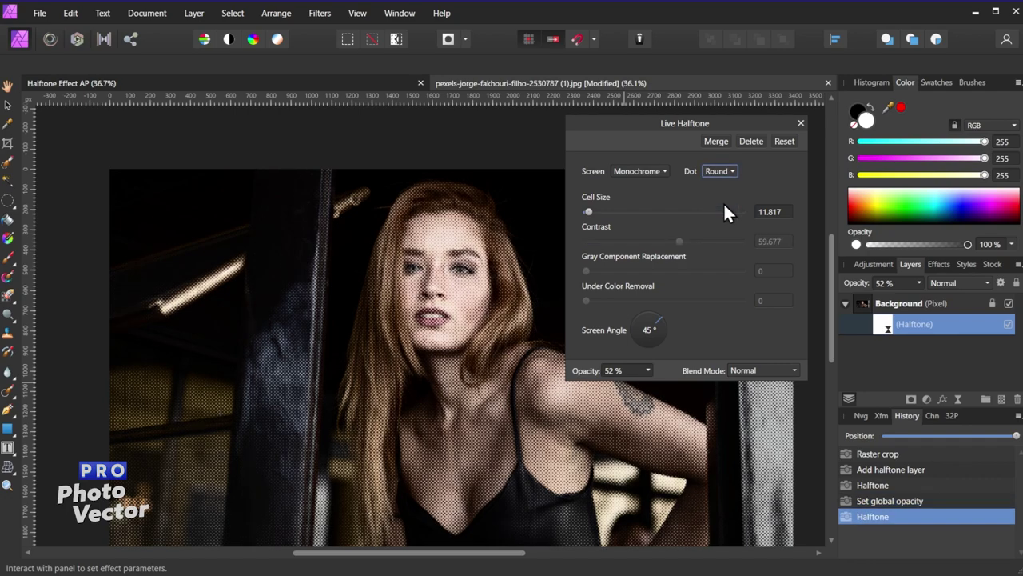
{"action": "left_click", "coordinate": [641, 367]}
{"action": "left_click", "coordinate": [647, 371]}
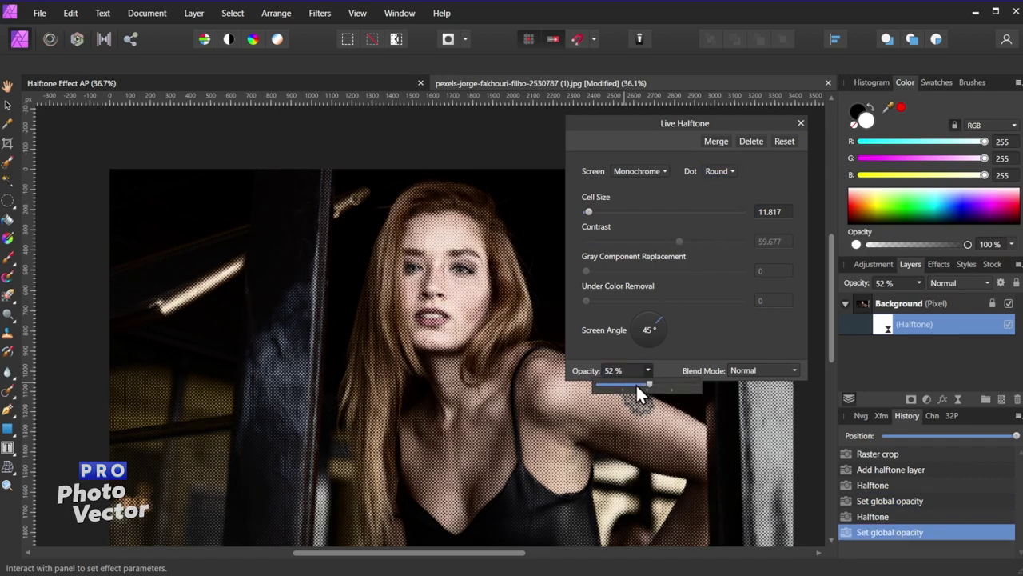
{"action": "left_click_drag", "start_coordinate": [636, 383], "coordinate": [746, 400]}
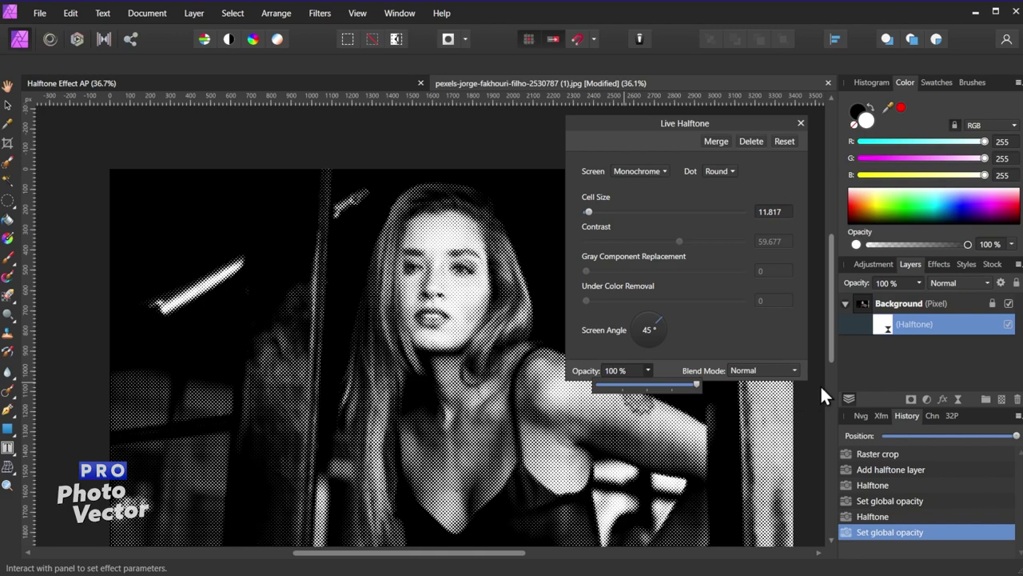
- Set the halftone blend mode to Multiply and close Live Halftone
{"action": "left_click", "coordinate": [795, 367]}
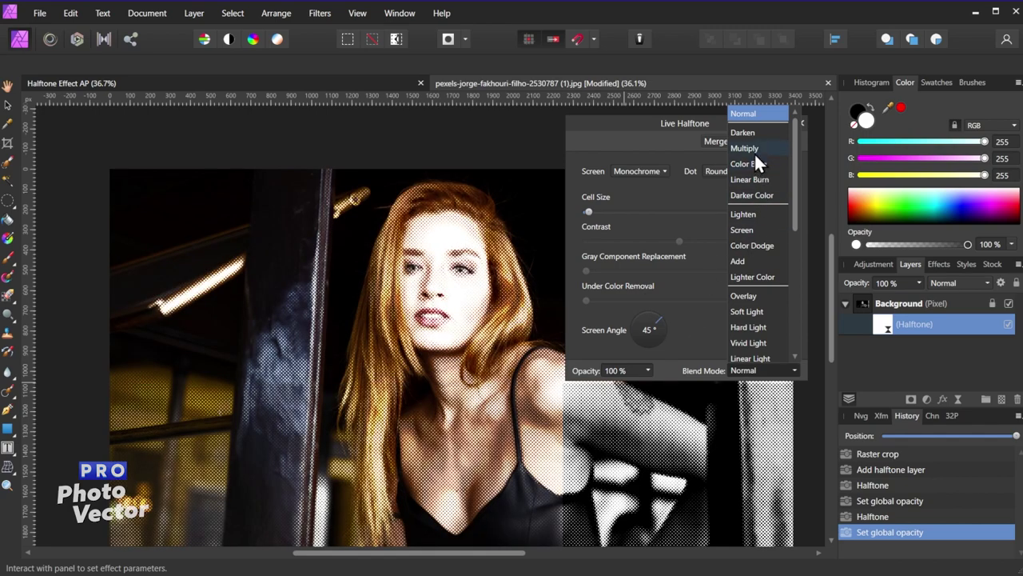
{"action": "left_click", "coordinate": [754, 151]}
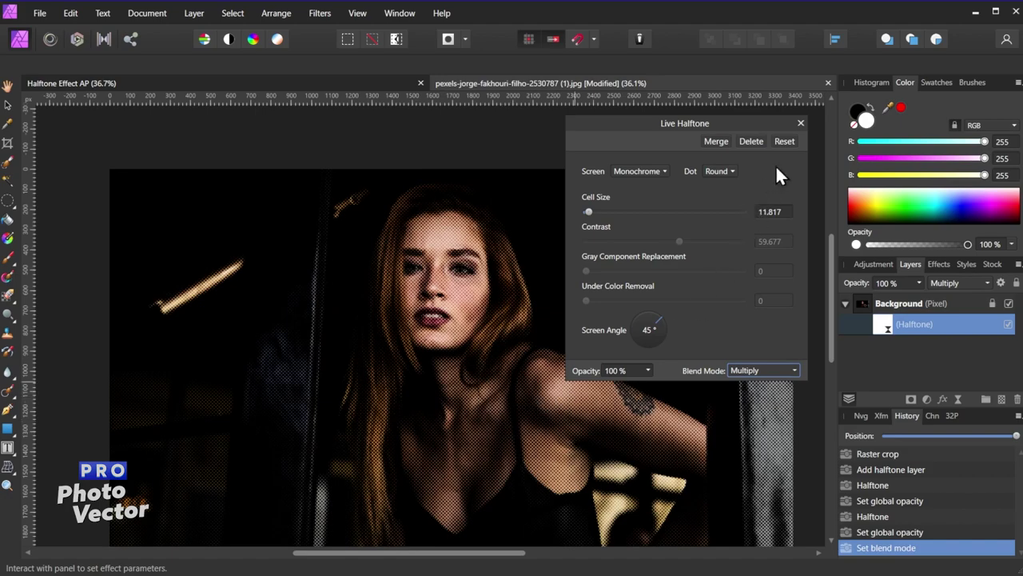
{"action": "left_click", "coordinate": [800, 123]}
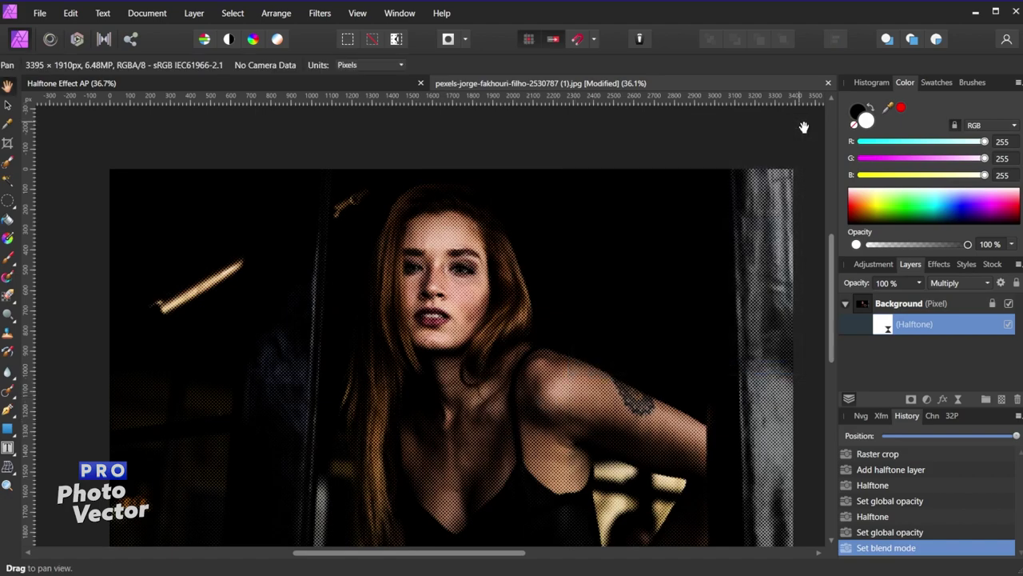
- Add an HSL adjustment layer above the Background layer
{"action": "left_click", "coordinate": [875, 308]}
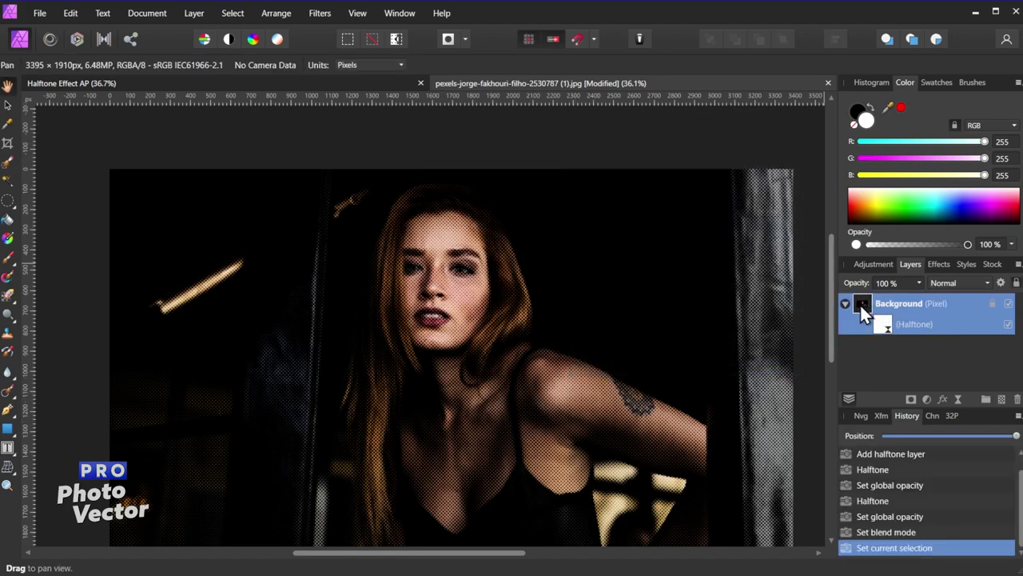
{"action": "left_click", "coordinate": [200, 12]}
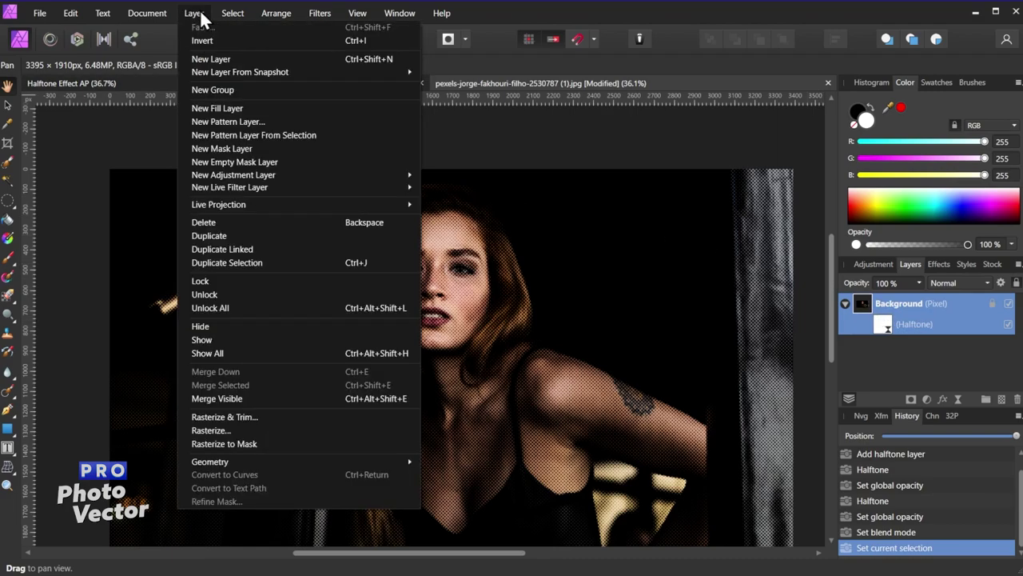
{"action": "mouse_move", "coordinate": [273, 177]}
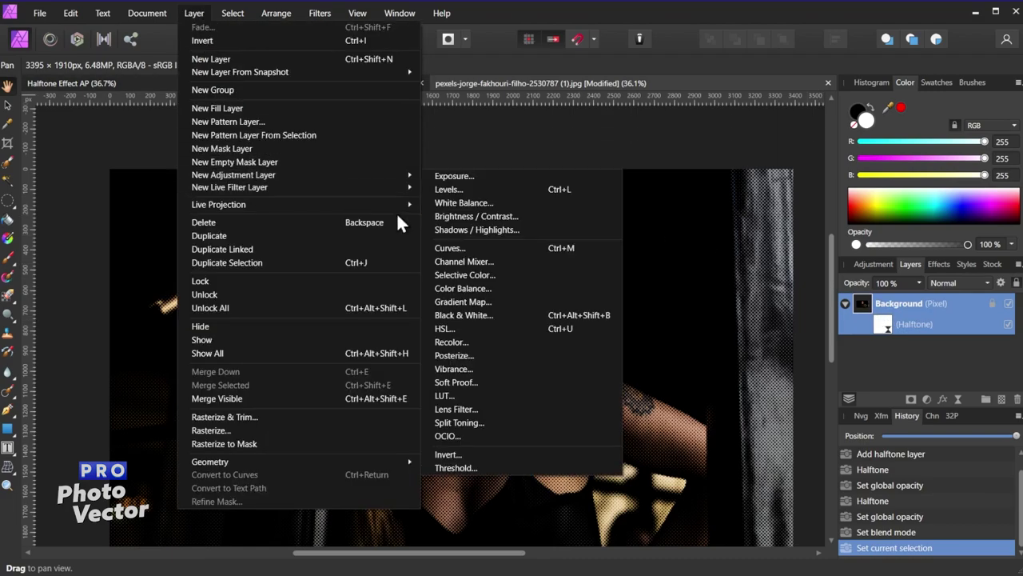
{"action": "left_click", "coordinate": [451, 328]}
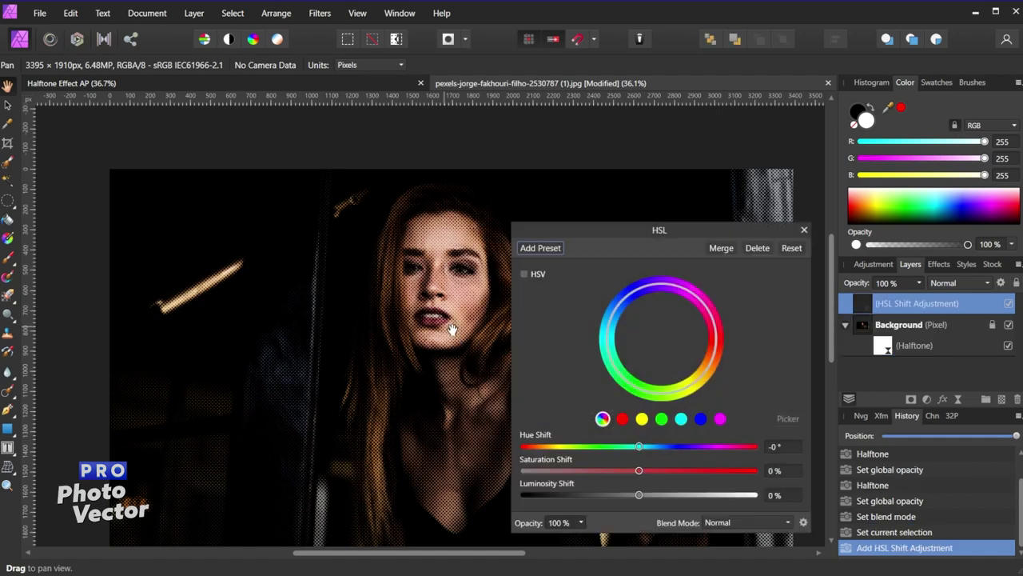
{"action": "left_click_drag", "start_coordinate": [562, 231], "coordinate": [586, 73]}
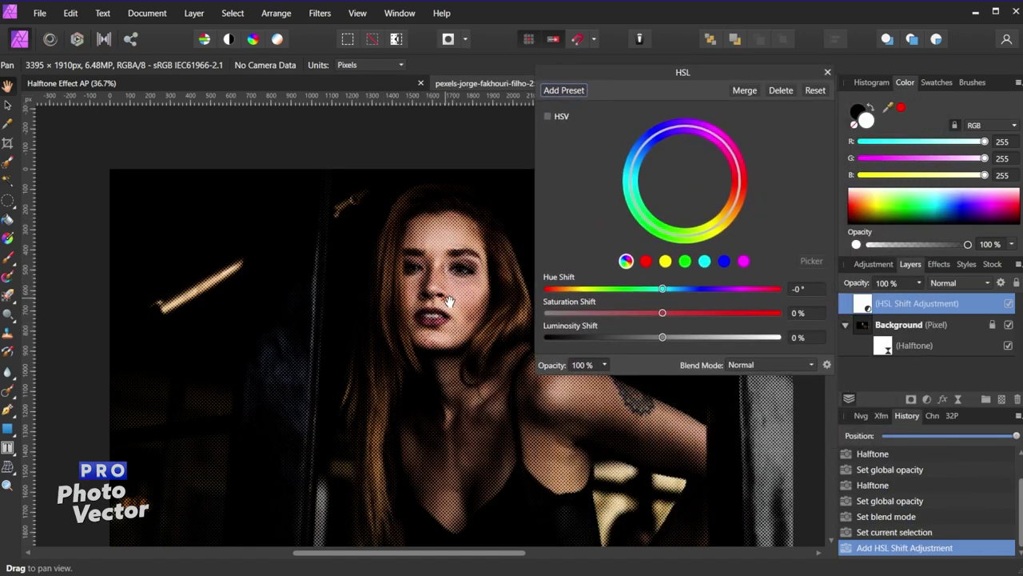
- Set HSL saturation to -58%, luminosity to -8% and hue to -5.8° for a warm sepia tone
{"action": "left_click_drag", "start_coordinate": [660, 313], "coordinate": [536, 312]}
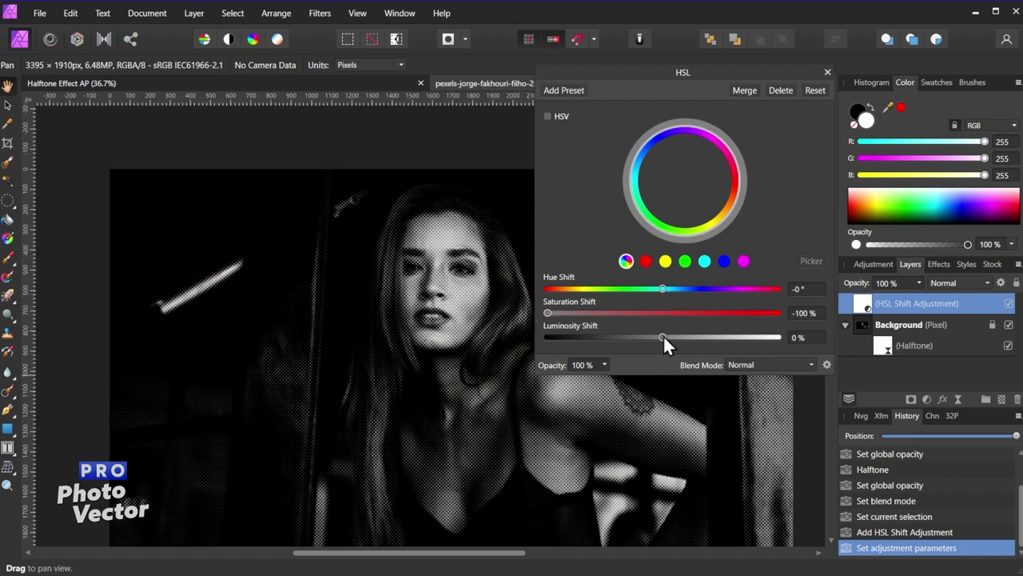
{"action": "mouse_move", "coordinate": [662, 334]}
{"action": "left_mouse_down"}
{"action": "mouse_move", "coordinate": [678, 336]}
{"action": "mouse_move", "coordinate": [659, 337]}
{"action": "left_mouse_up"}
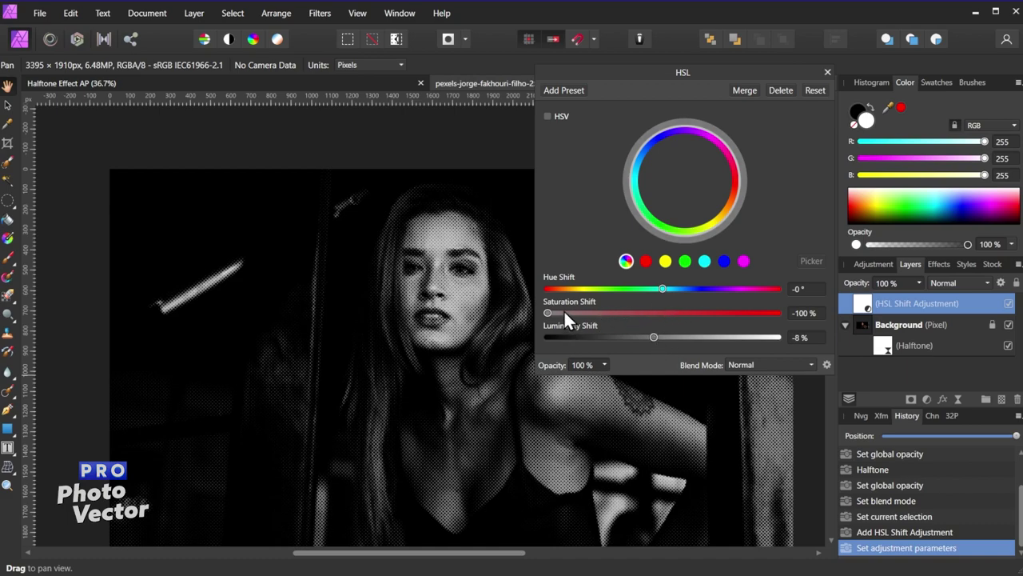
{"action": "left_click_drag", "start_coordinate": [563, 311], "coordinate": [597, 311]}
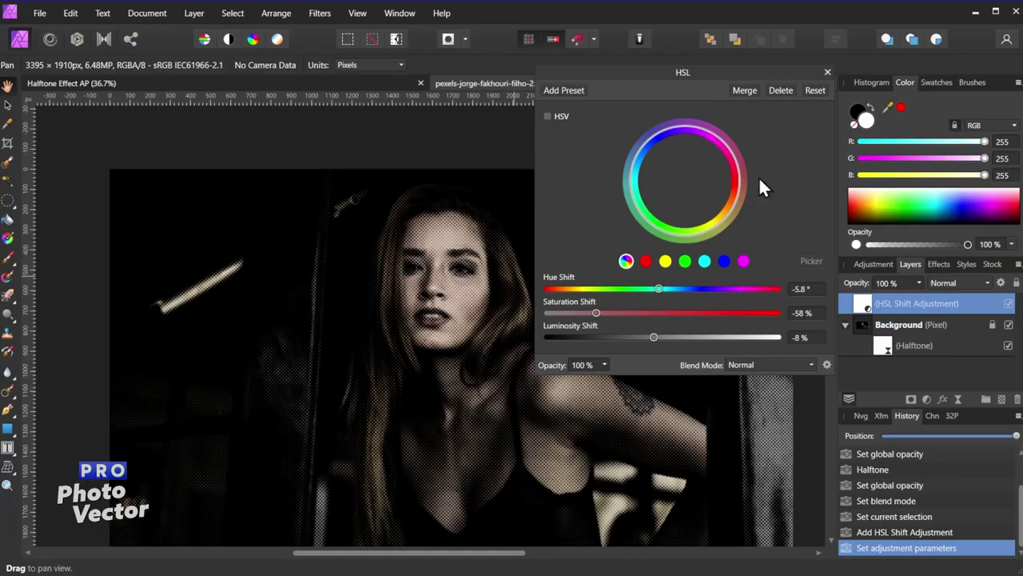
- Hide the HSL adjustment, then set the Halftone filter to Normal blend mode with Cosine dots
{"action": "left_click", "coordinate": [828, 73]}
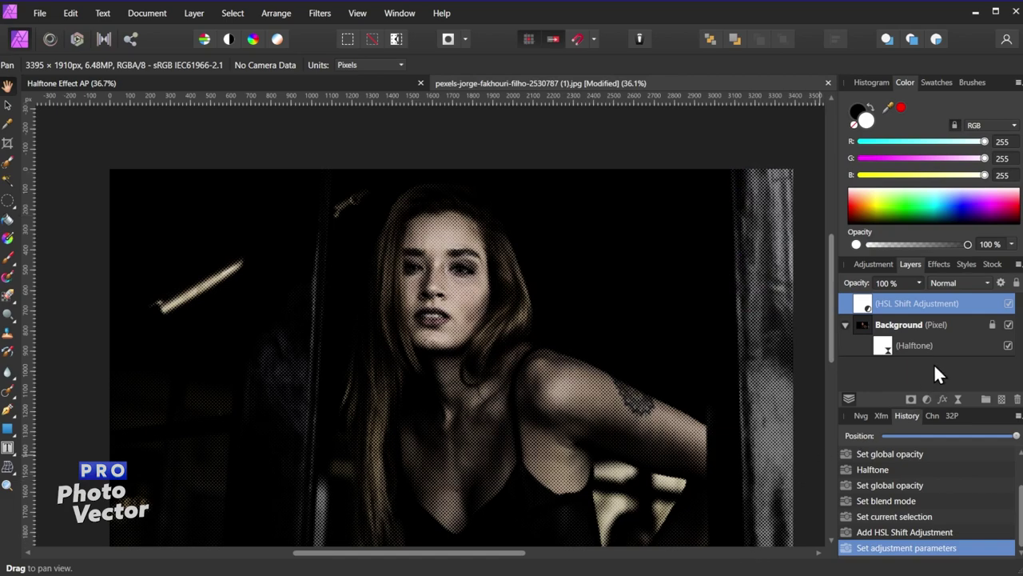
{"action": "left_click", "coordinate": [1008, 303]}
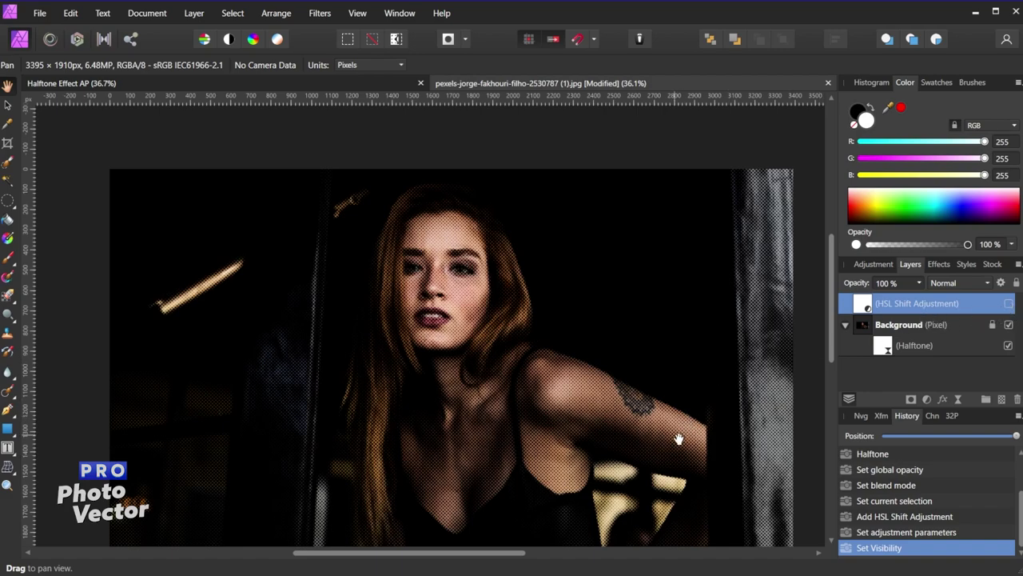
{"action": "double_click", "coordinate": [884, 344]}
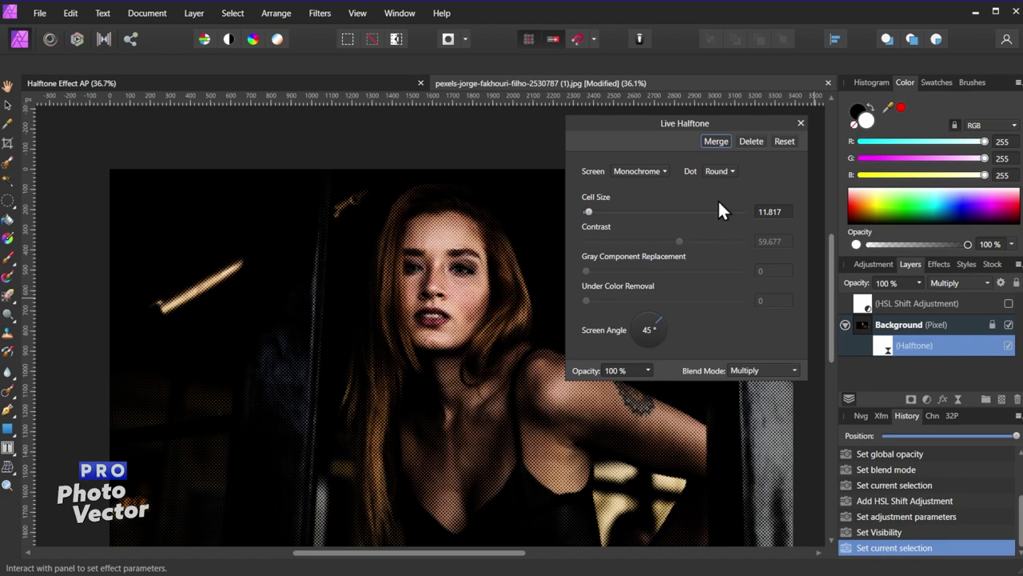
{"action": "left_click", "coordinate": [766, 370]}
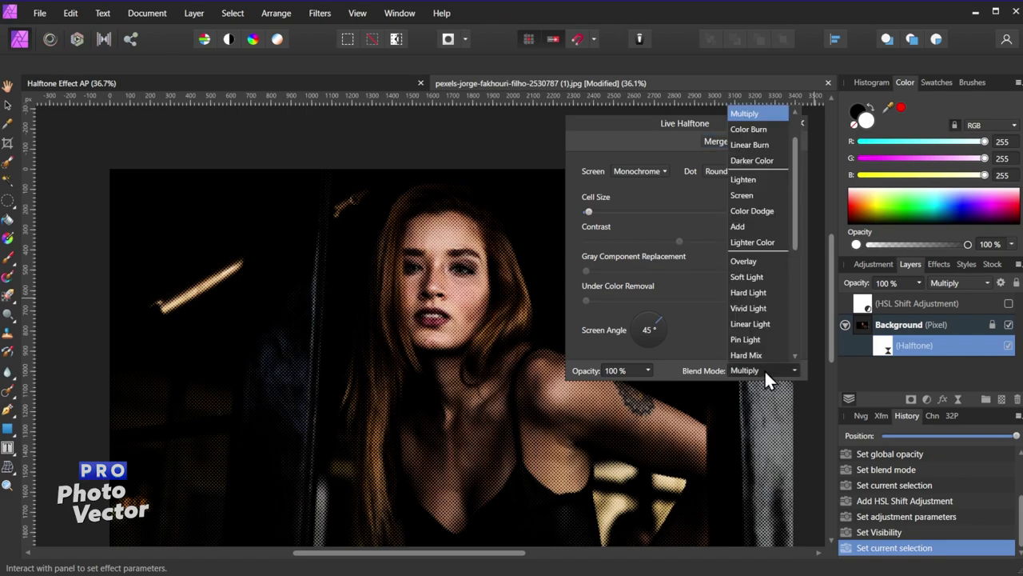
{"action": "left_click", "coordinate": [761, 116]}
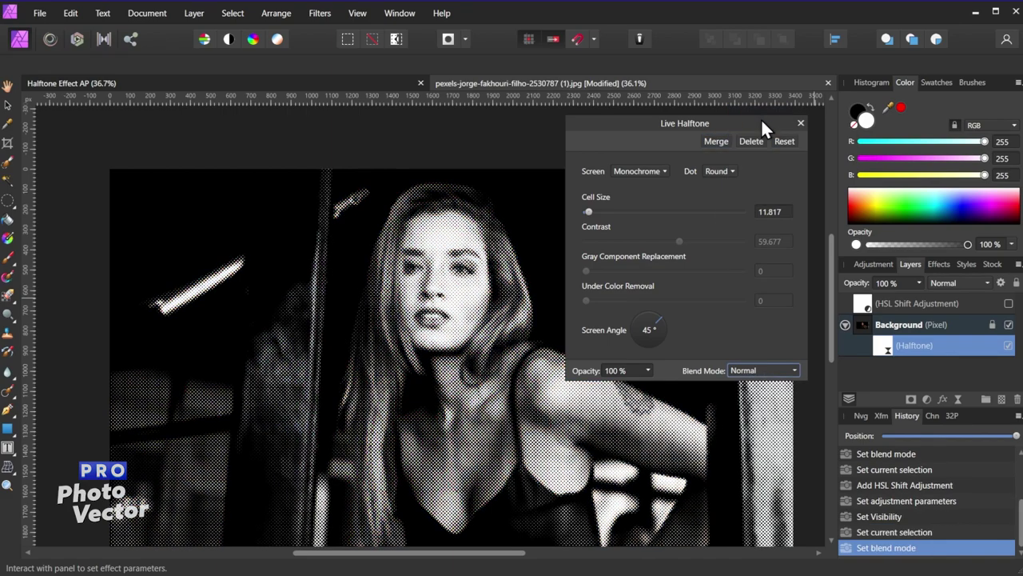
{"action": "left_click", "coordinate": [717, 167]}
{"action": "left_click", "coordinate": [722, 184]}
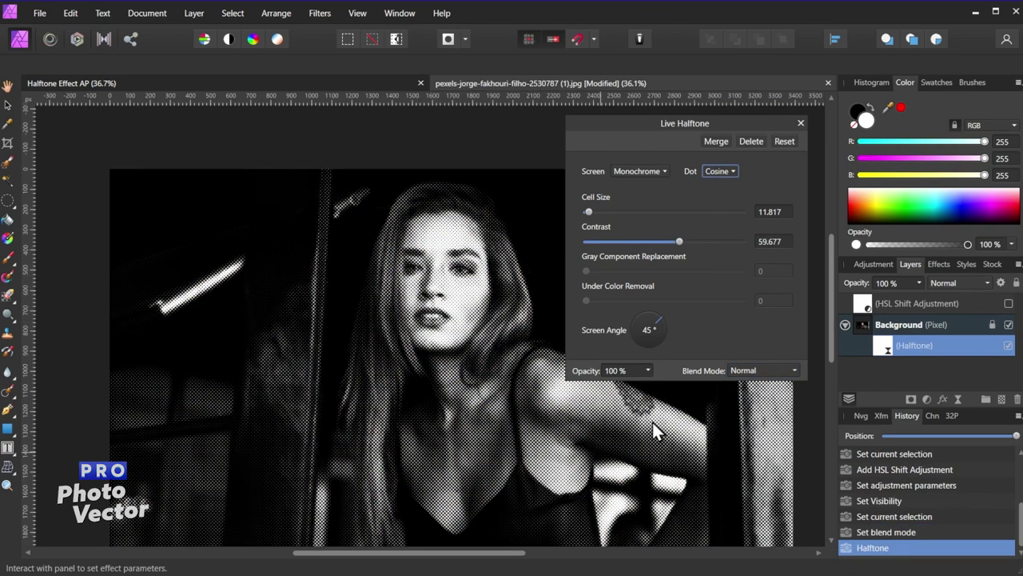
{"action": "left_click", "coordinate": [800, 122]}
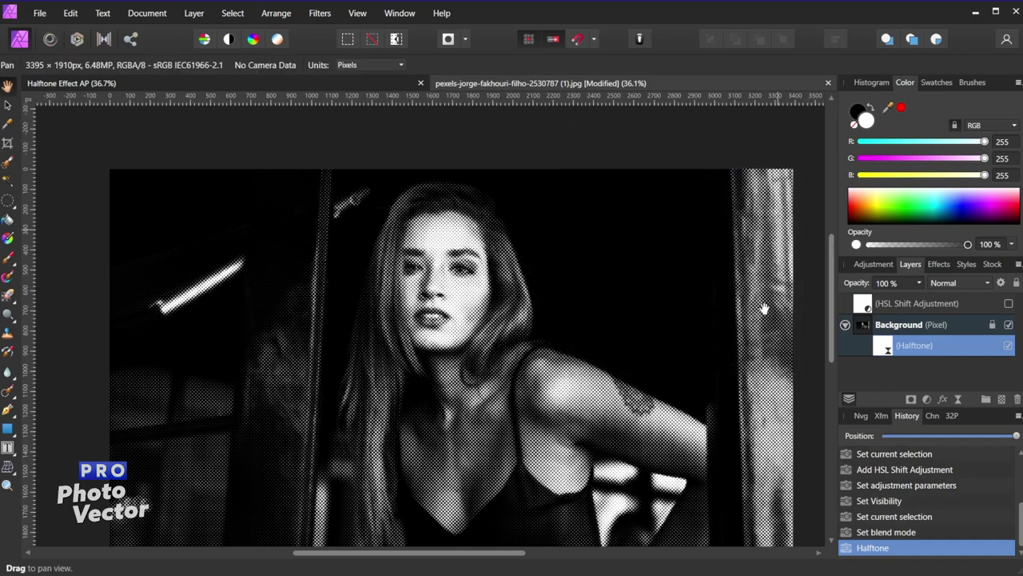